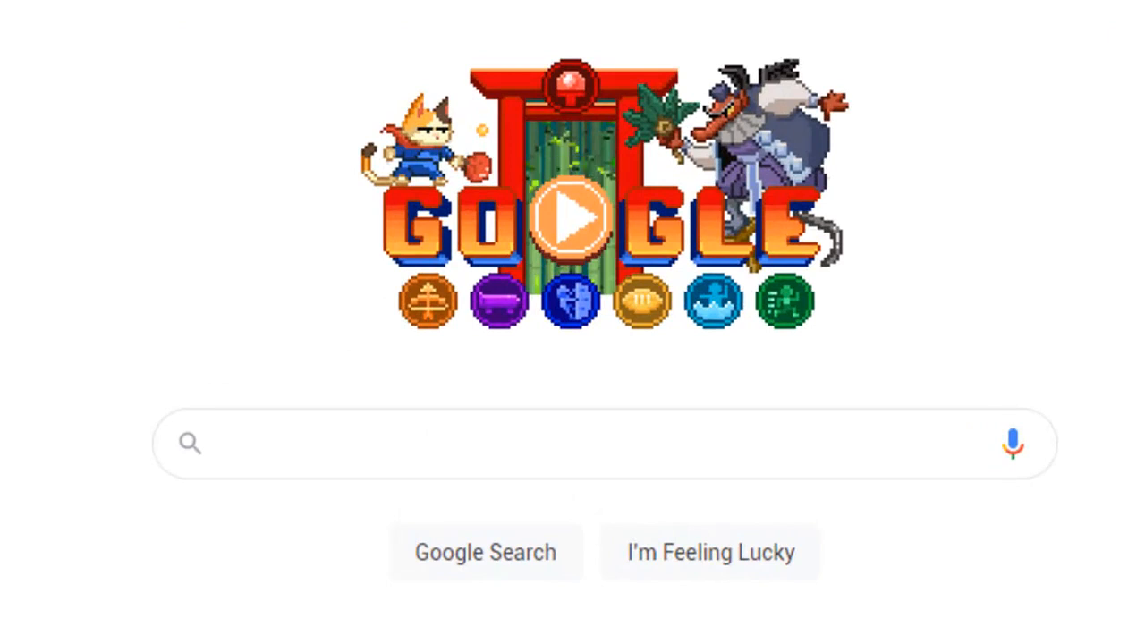
Search Google for "internet speed test", run the speed test offered in the results, and dismiss its result window.
left_click(438, 461)
type("internet speed test")
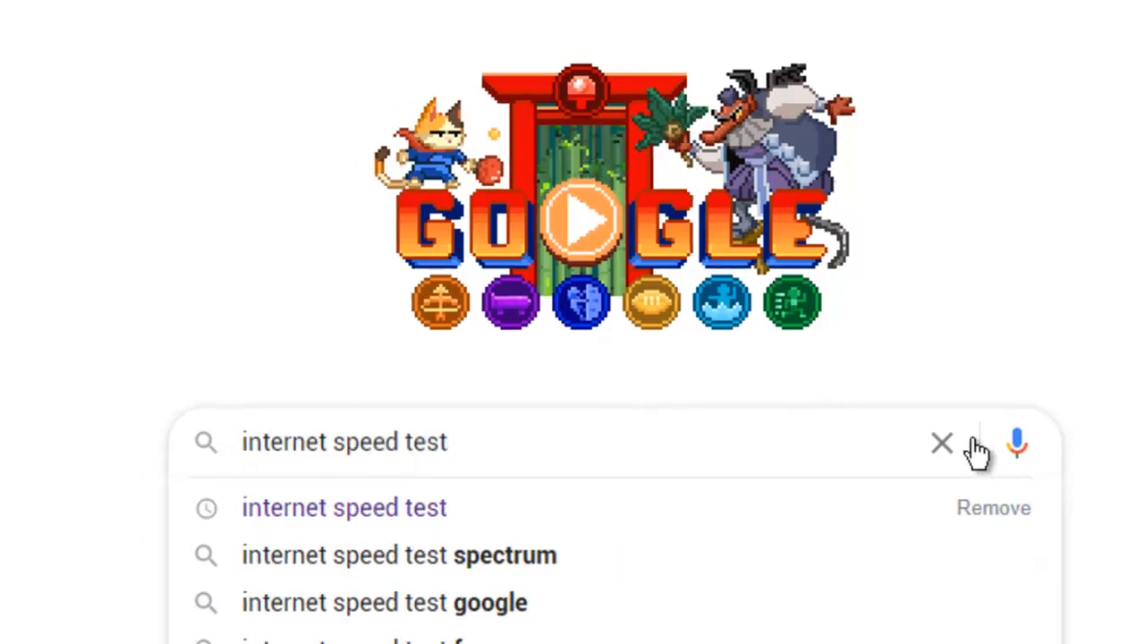
key("Return")
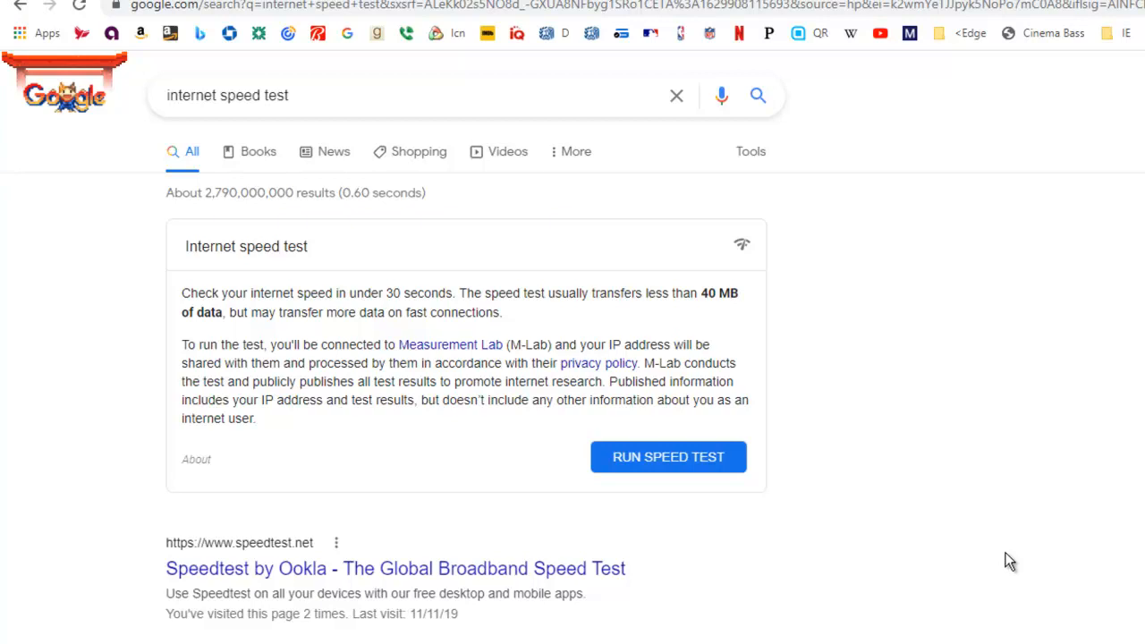
left_click(697, 463)
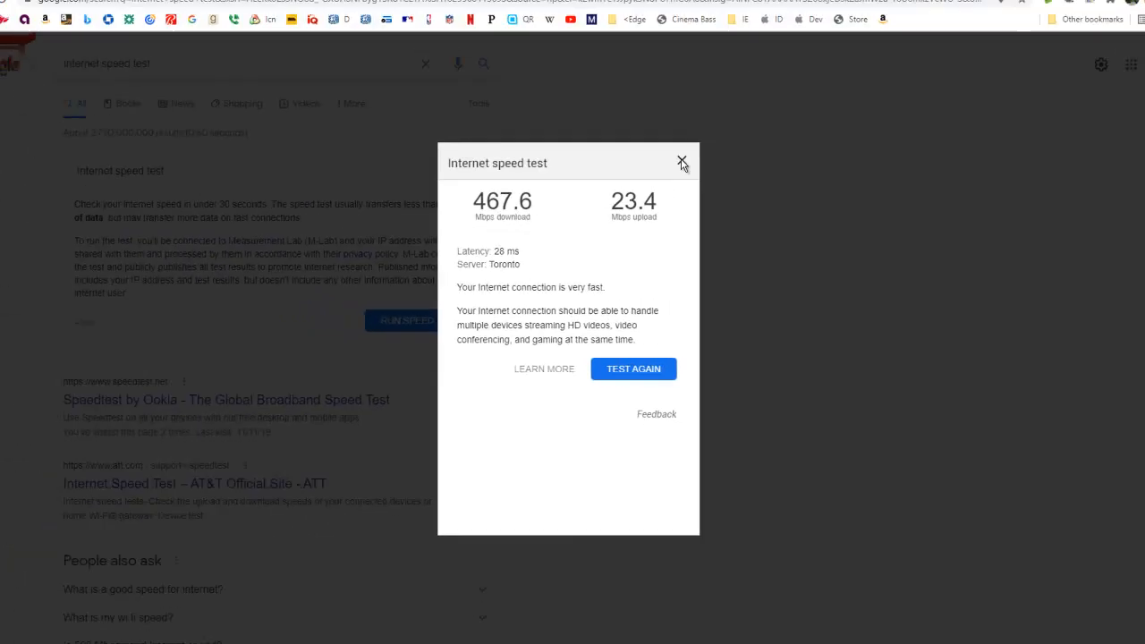
left_click(686, 153)
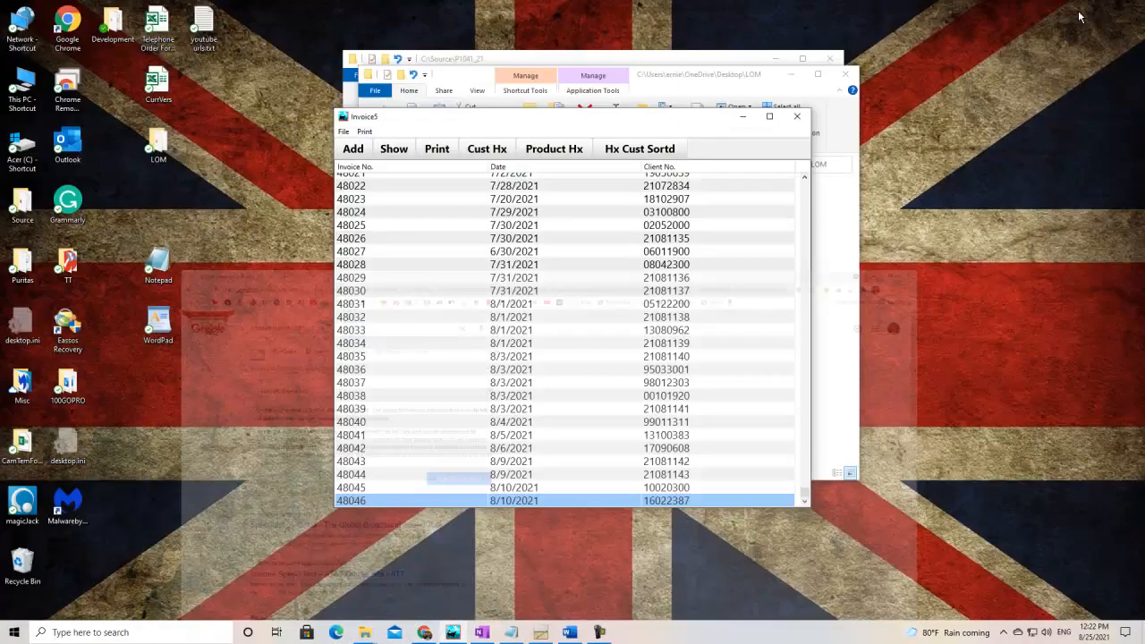
Minimize the browser, LOM folder and Invoice5 windows, leaving only the P1041_21 folder window on the desktop.
left_click(1075, 9)
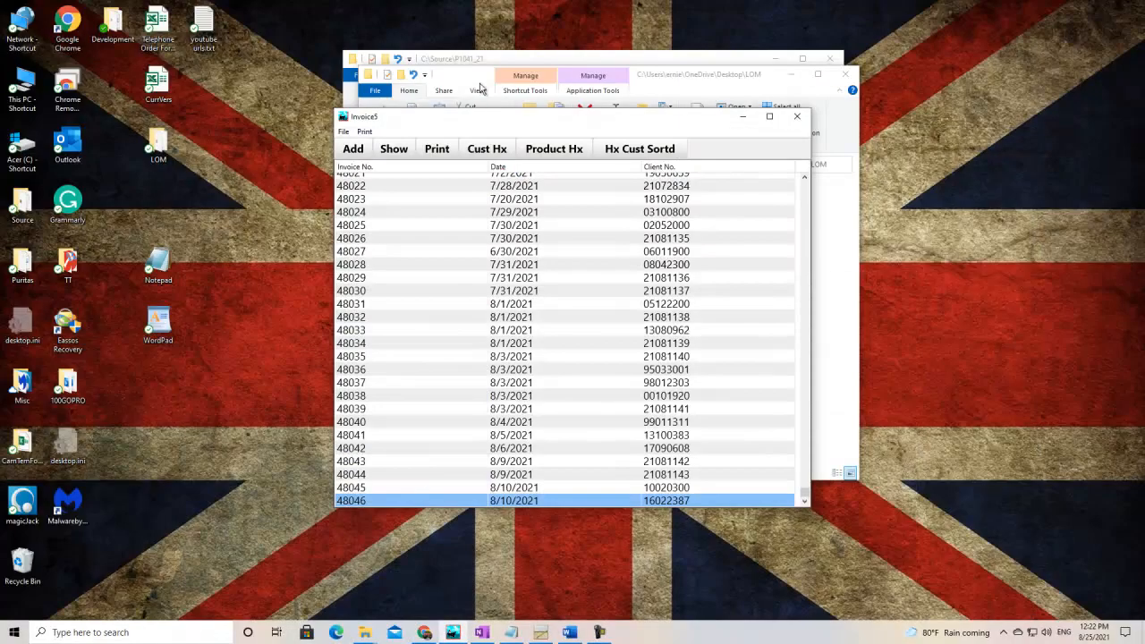
left_click_drag(720, 76, 697, 109)
left_click_drag(707, 63, 366, 89)
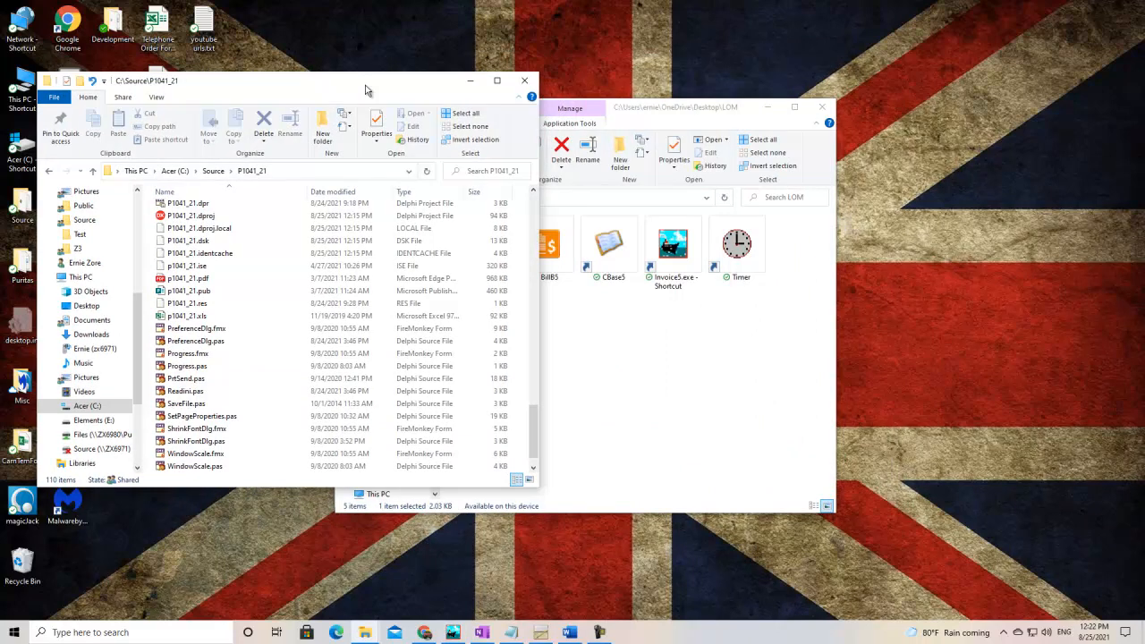
left_click_drag(684, 114, 768, 128)
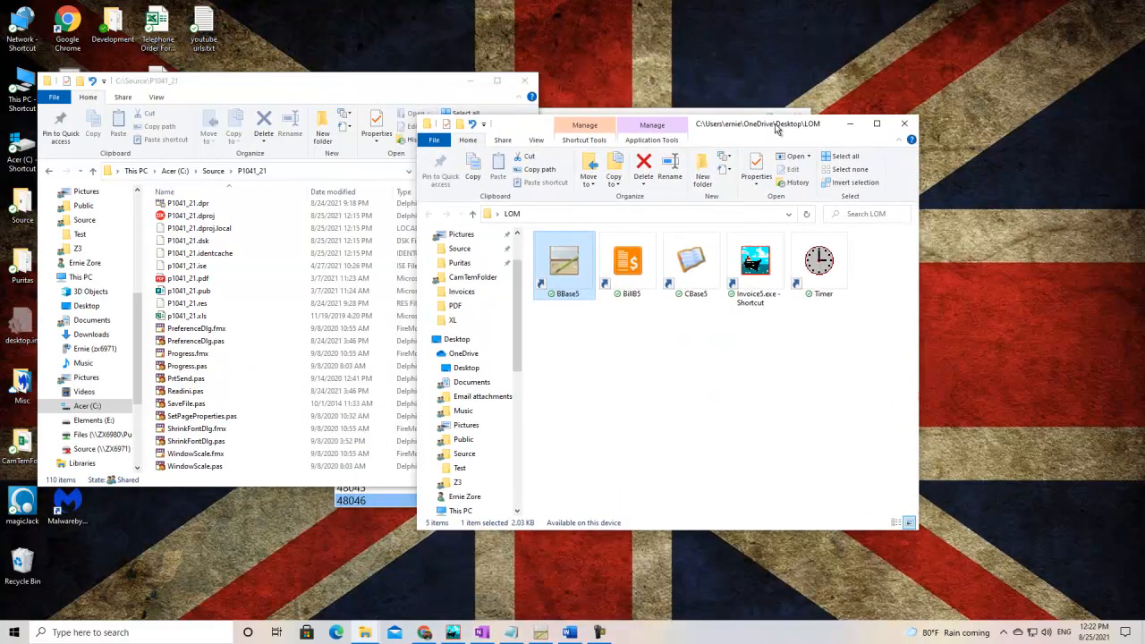
left_click(850, 125)
left_click(743, 117)
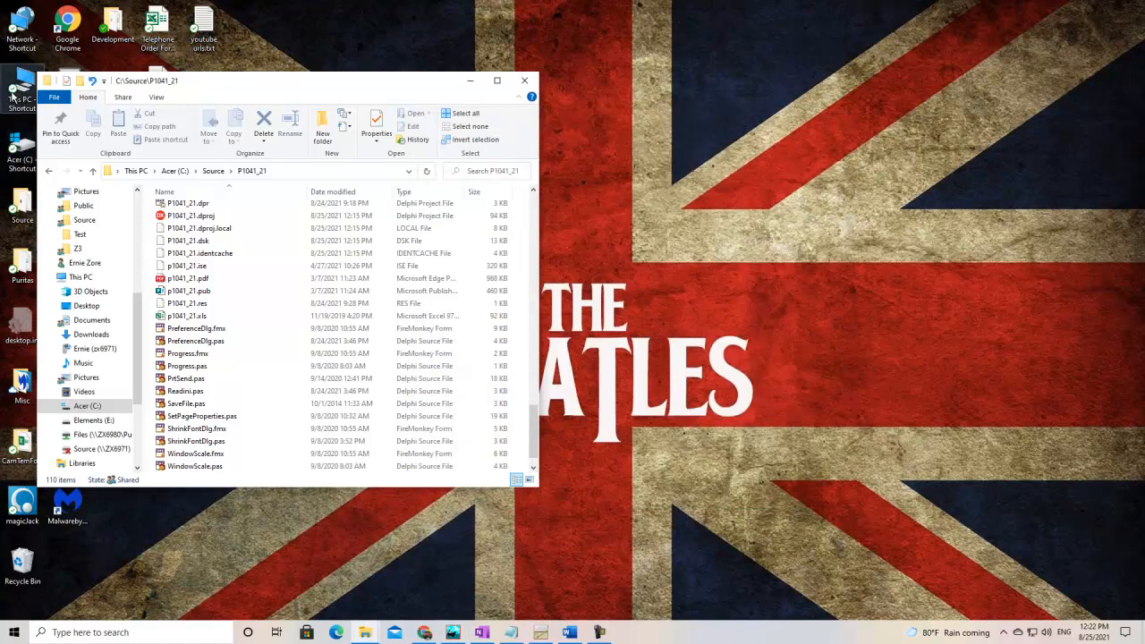
Open the Puritas folder from the desktop and arrange it side by side with the P1041_21 folder window.
left_click(30, 271)
double_click(30, 271)
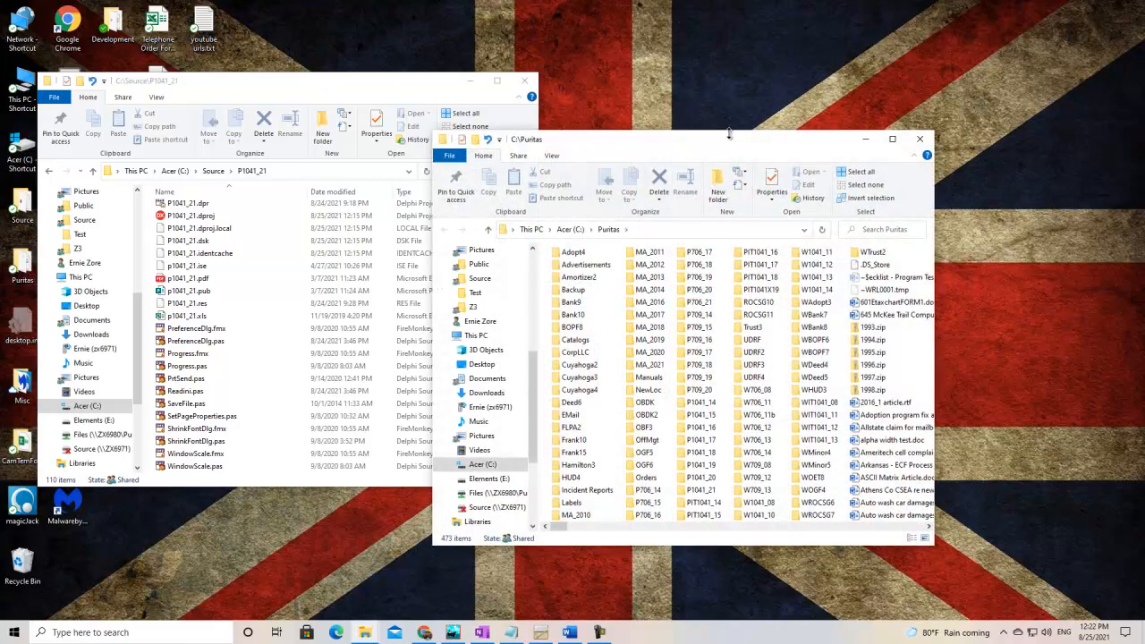
left_click_drag(730, 134, 1144, 143)
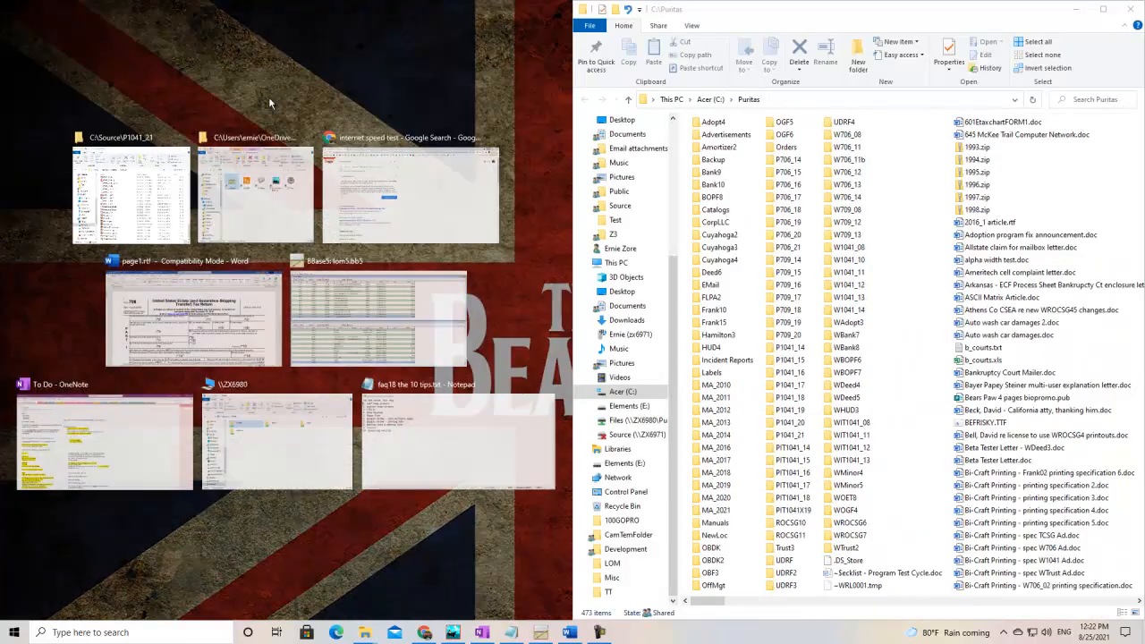
left_click(139, 198)
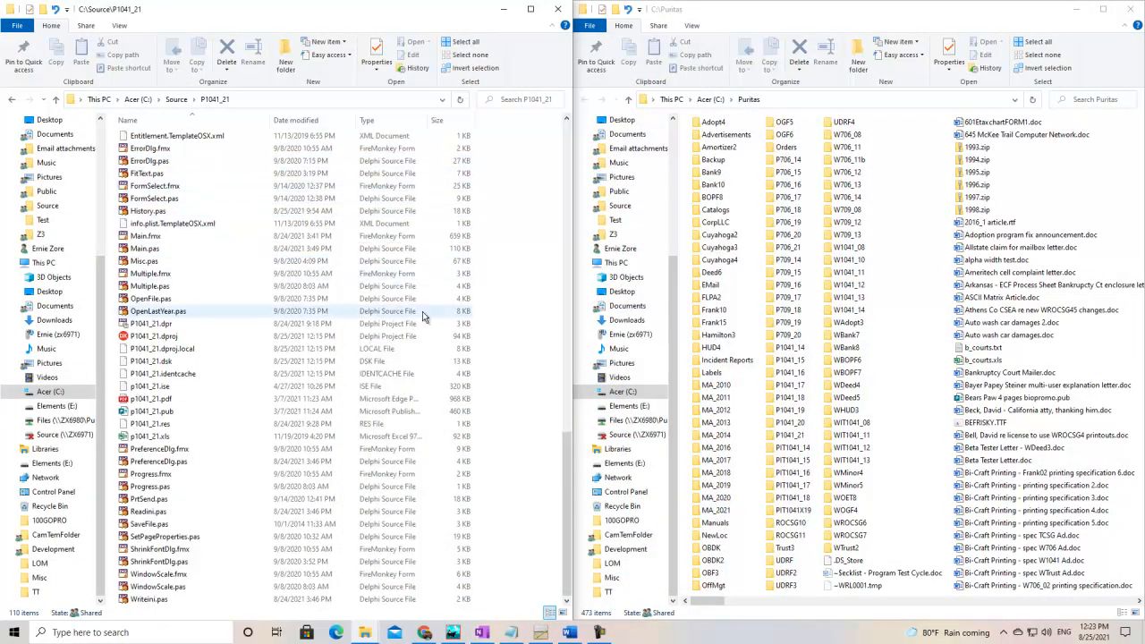
Move zinc.bat from the Puritas folder into P1041_21 and return it to Puritas.
scroll(843, 371, "down", 10)
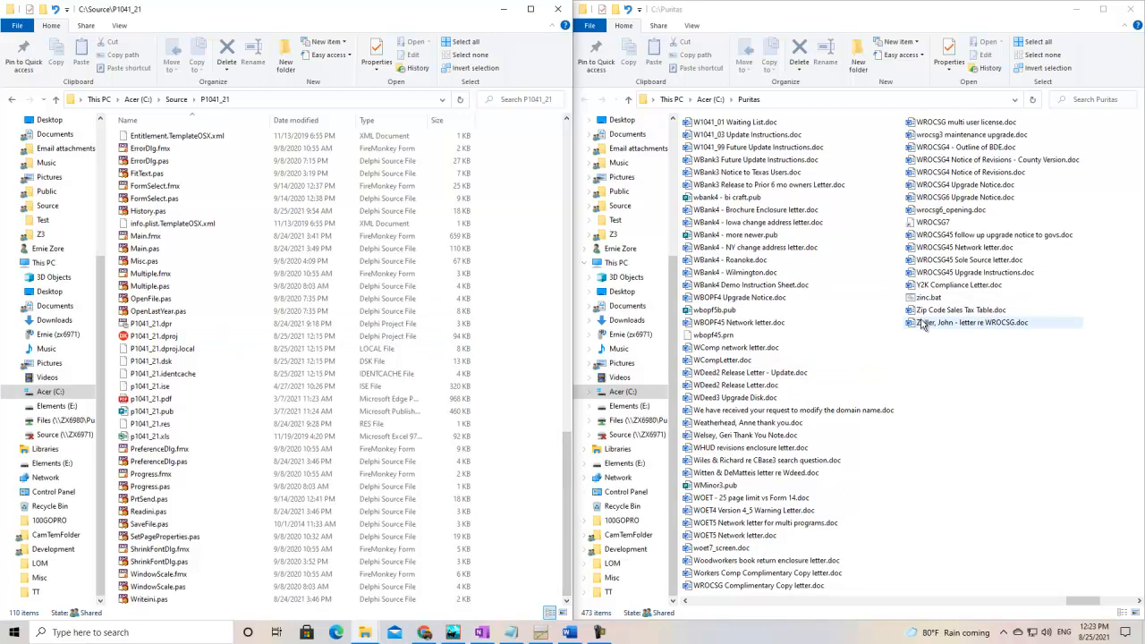
left_click_drag(920, 298, 506, 578)
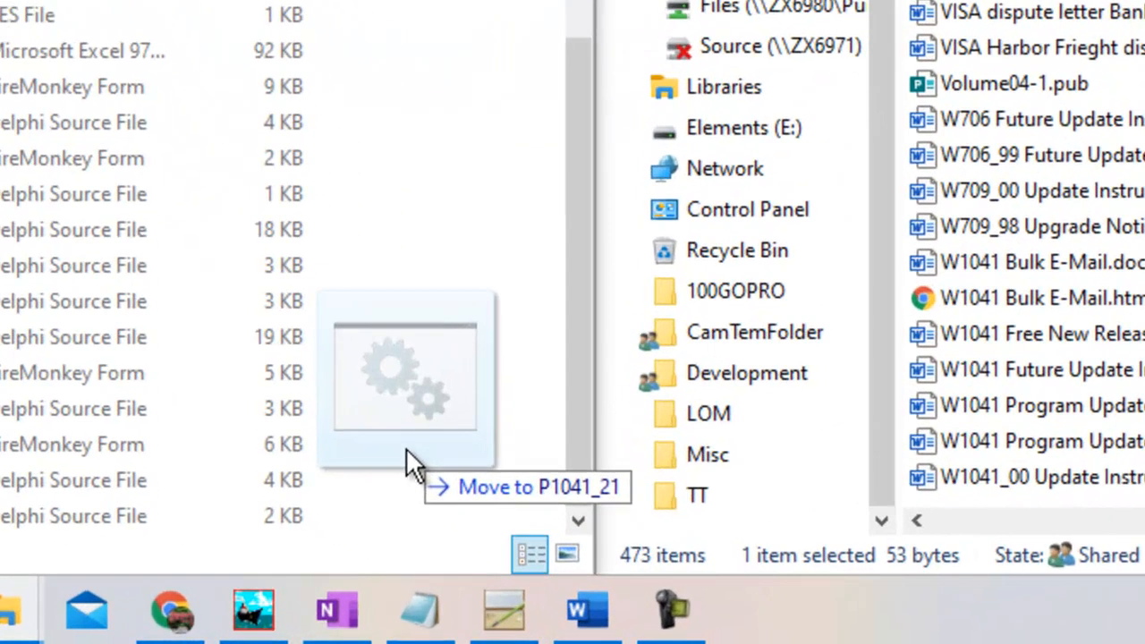
left_click_drag(406, 448, 406, 448)
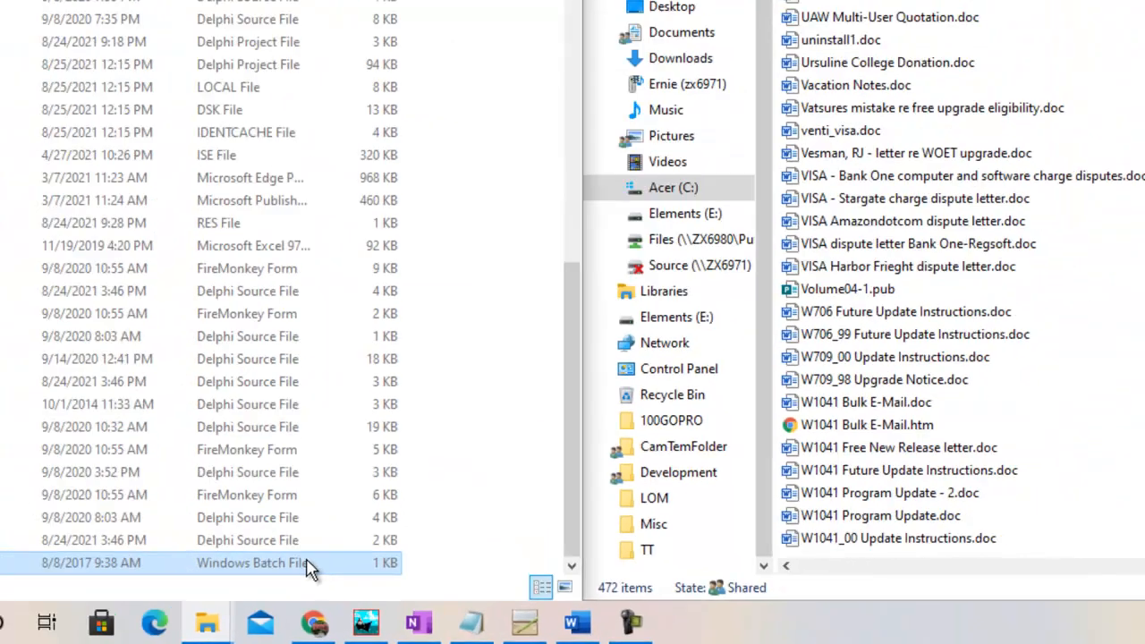
left_click_drag(161, 510, 1026, 519)
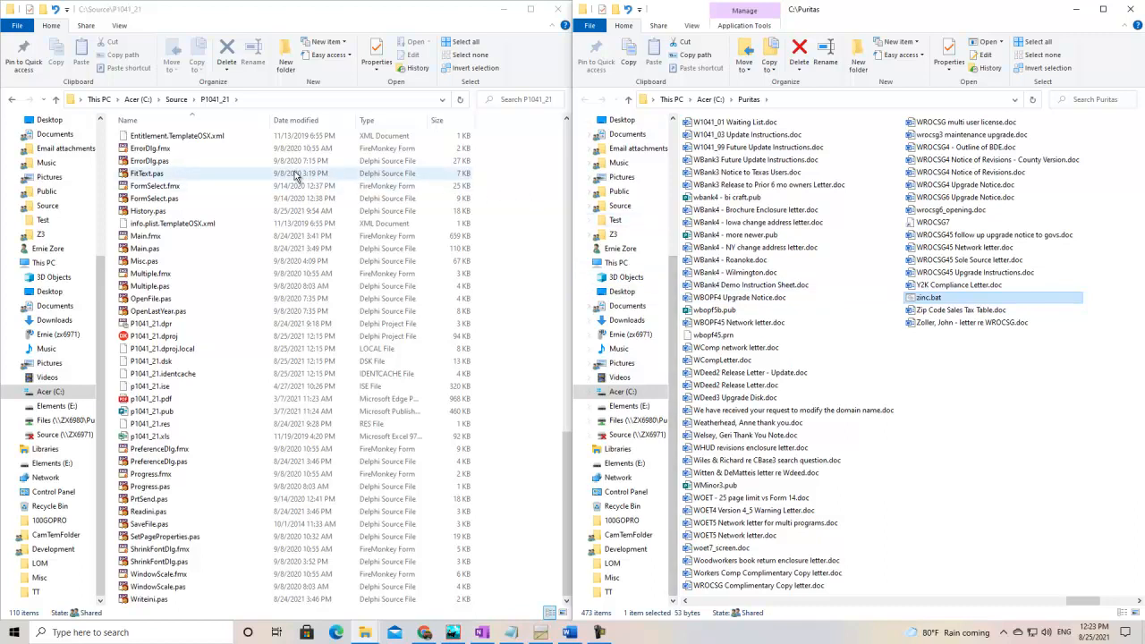
Open the Source folder on the network computer ZX6980 and copy zinc.bat from Puritas into it.
left_click(73, 101)
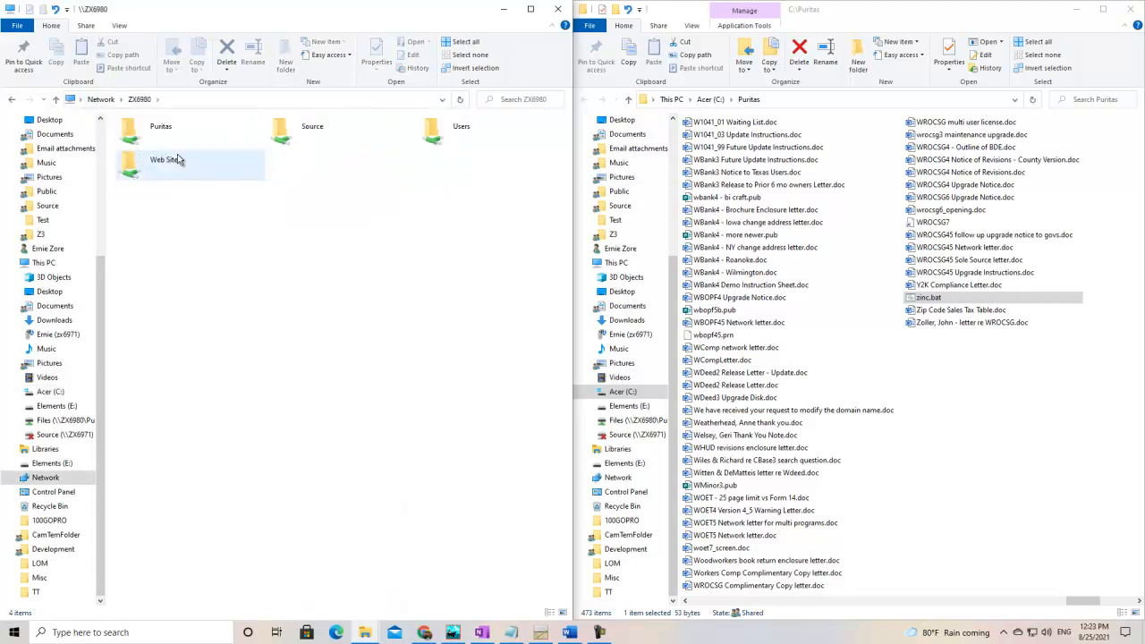
double_click(304, 129)
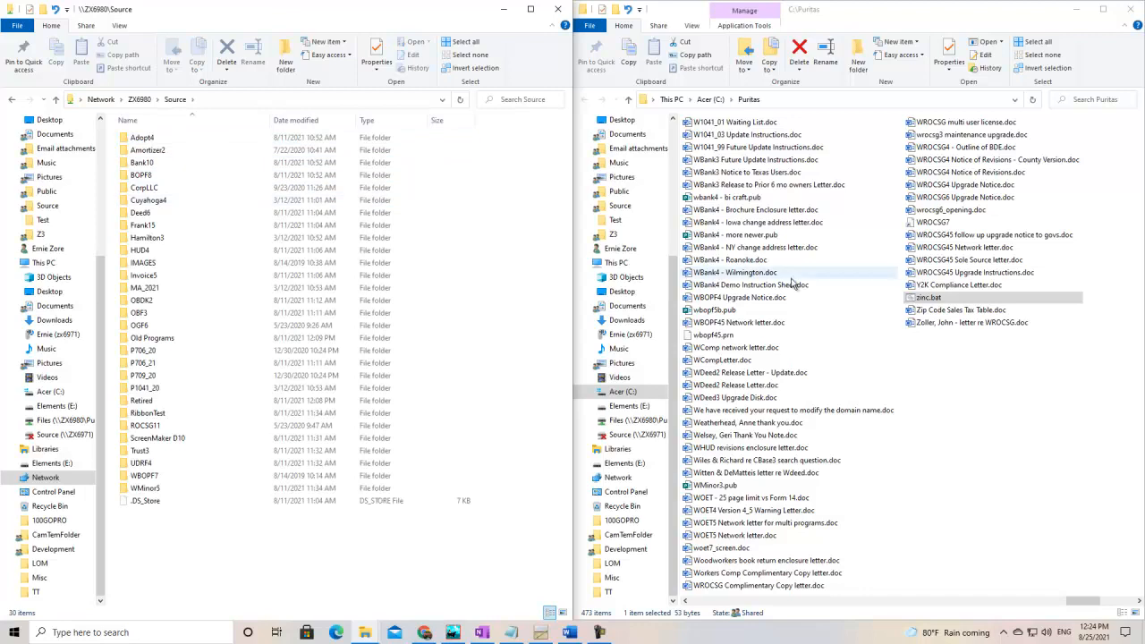
left_click_drag(925, 302, 377, 581)
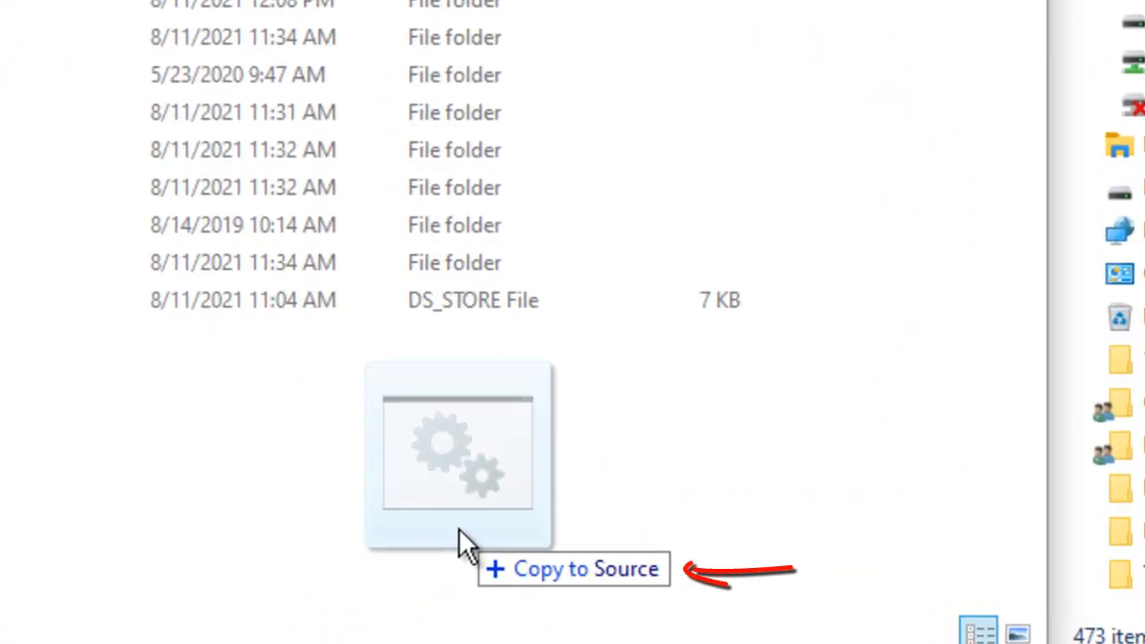
left_click_drag(459, 528, 458, 527)
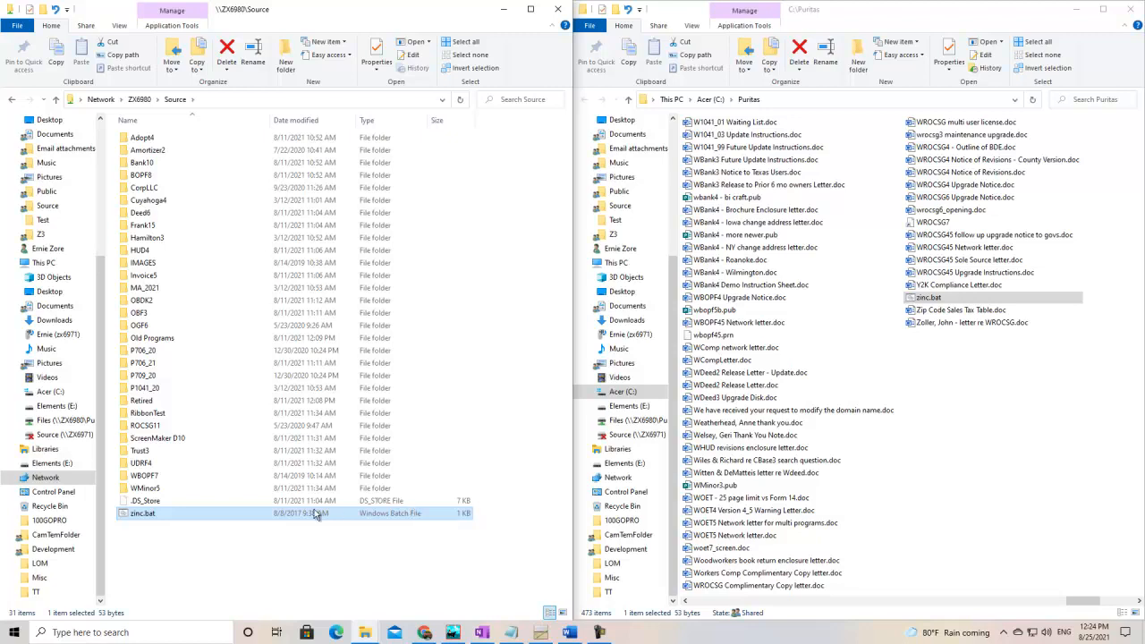
Undo the copy of zinc.bat into the Source folder on ZX6980.
right_click(463, 545)
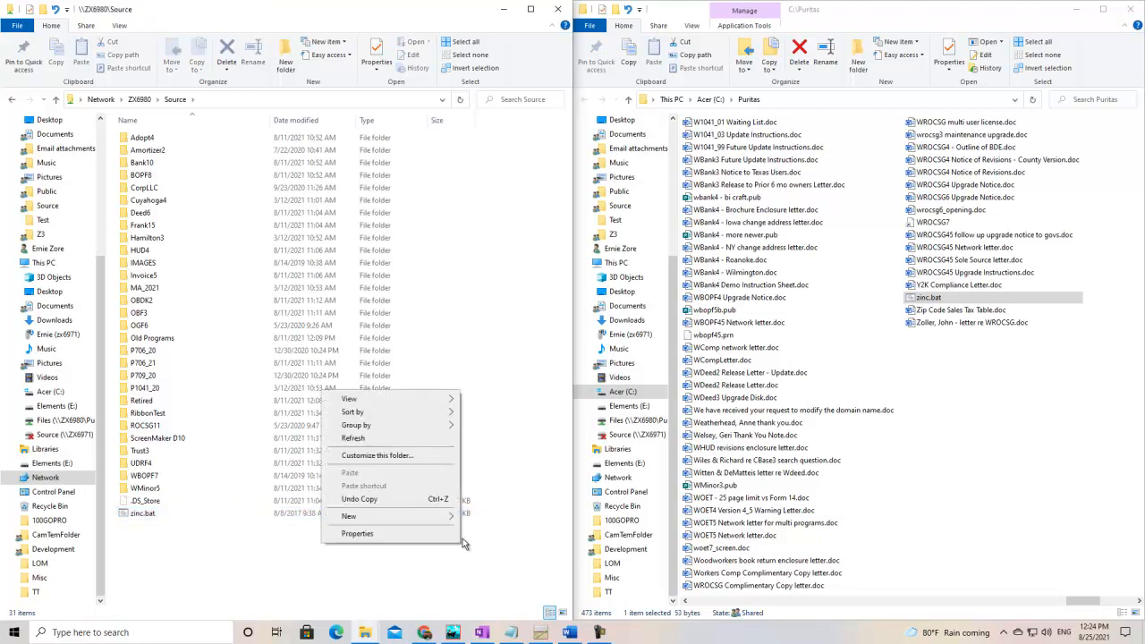
left_click(391, 500)
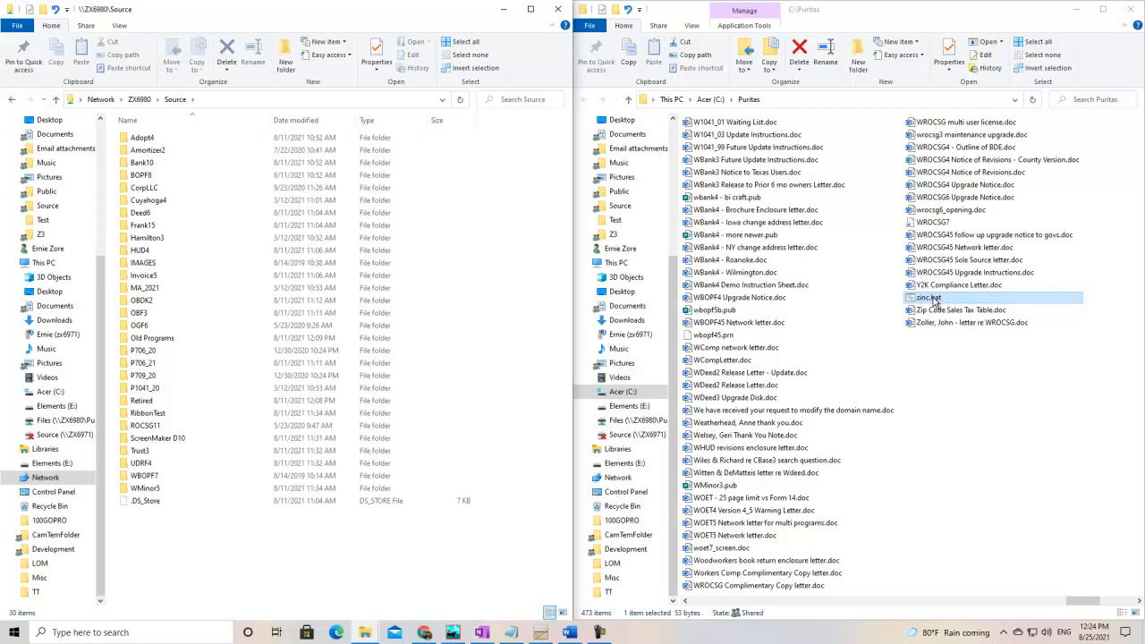
Bring zinc.bat from Puritas over the ZX6980 Source folder to get the copy, move or shortcut choices, and cancel the transfer.
left_click_drag(933, 302, 575, 439)
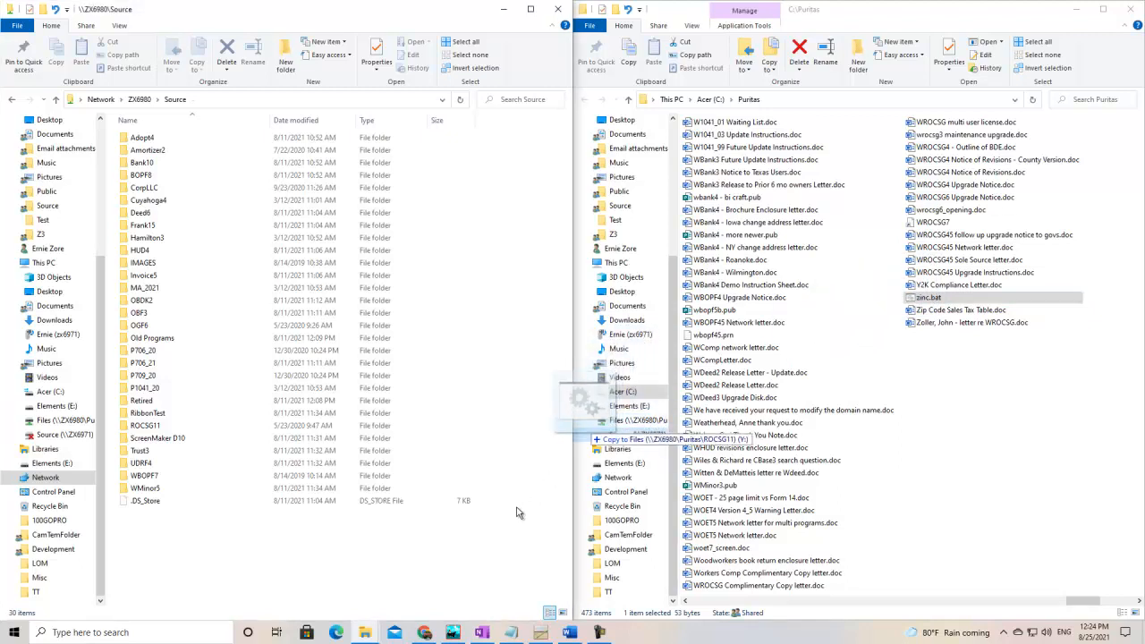
left_click_drag(467, 511, 295, 546)
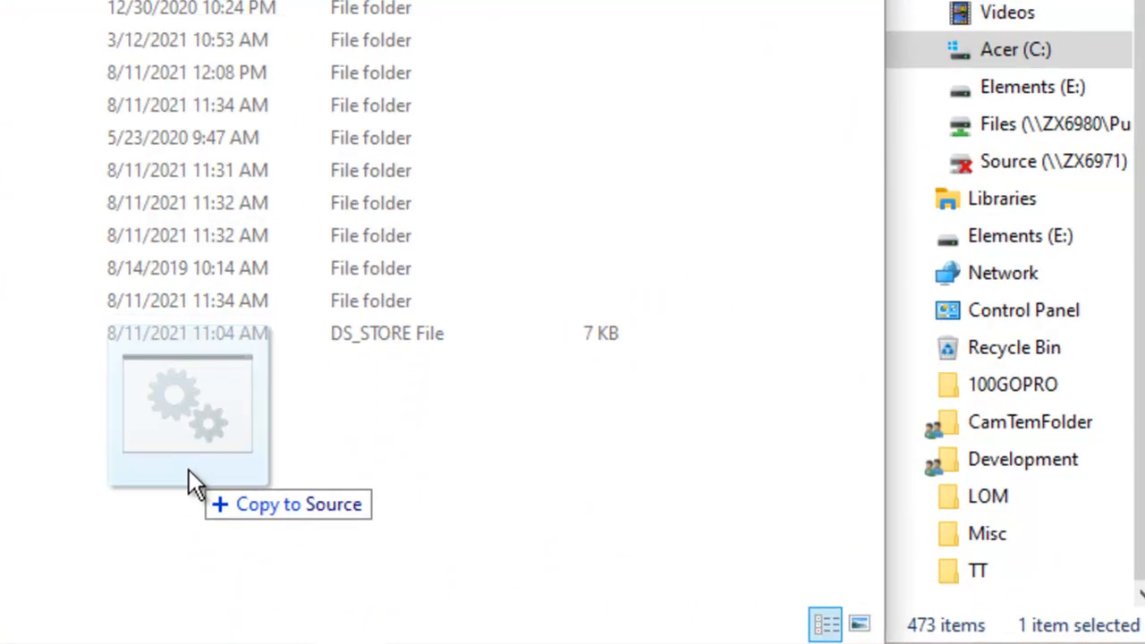
left_click_drag(189, 469, 189, 468)
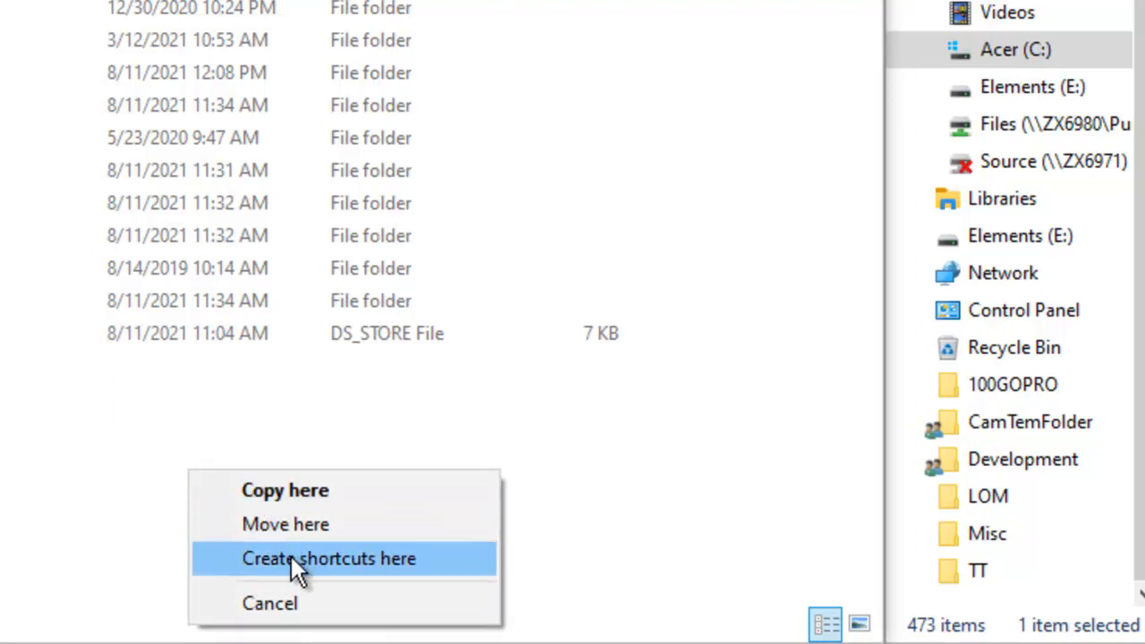
left_click(269, 603)
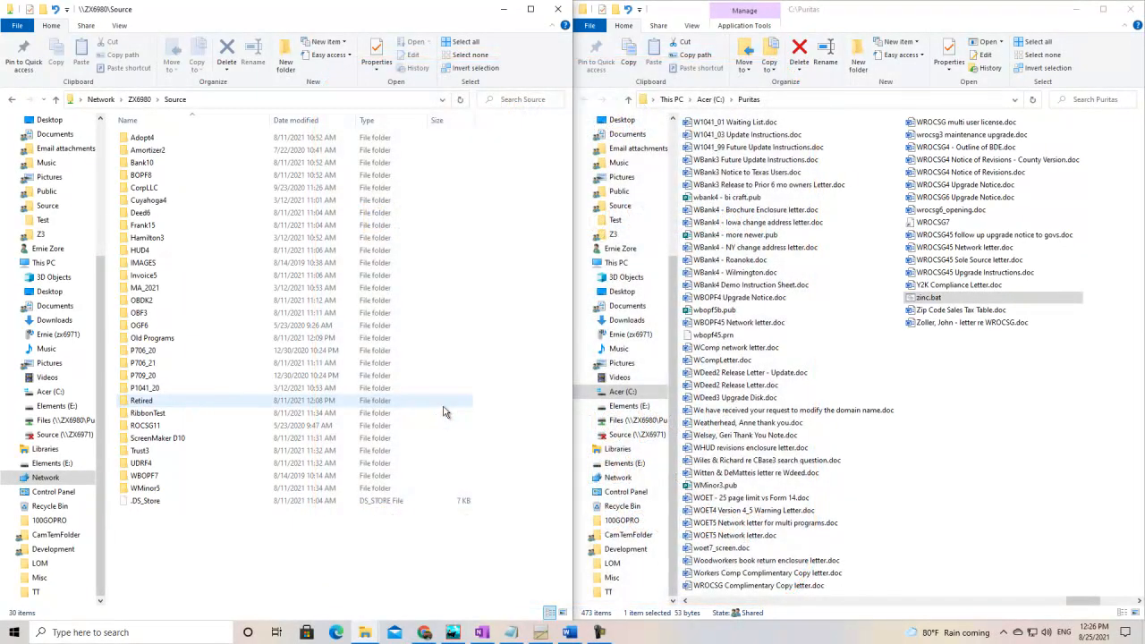
Close the ZX6980 Source and Puritas folder windows.
left_click(559, 13)
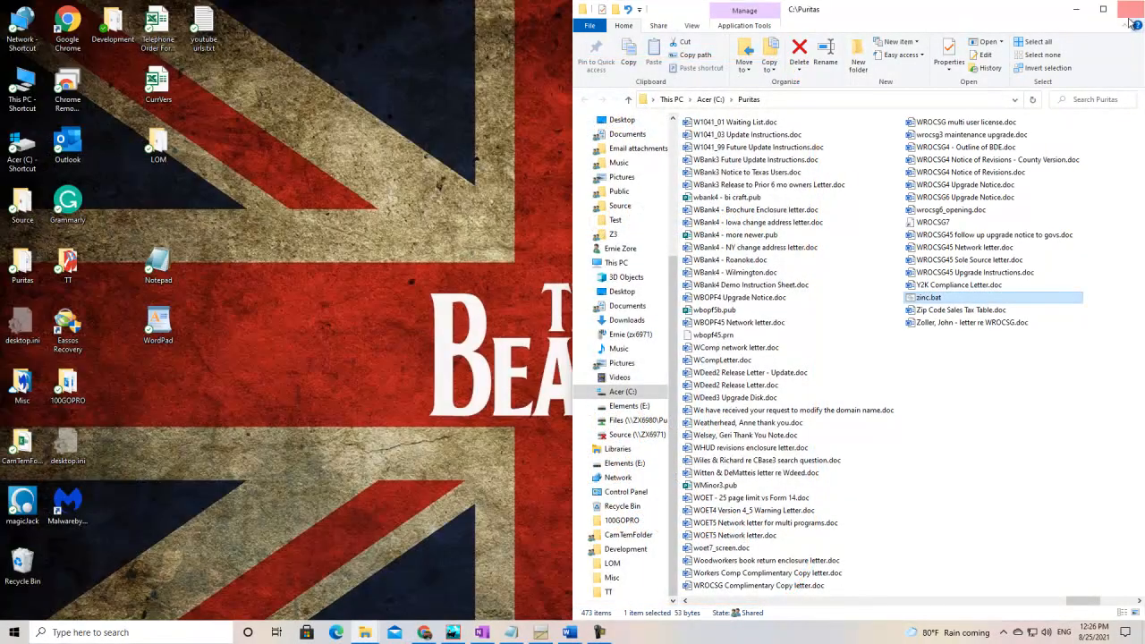
left_click(1130, 7)
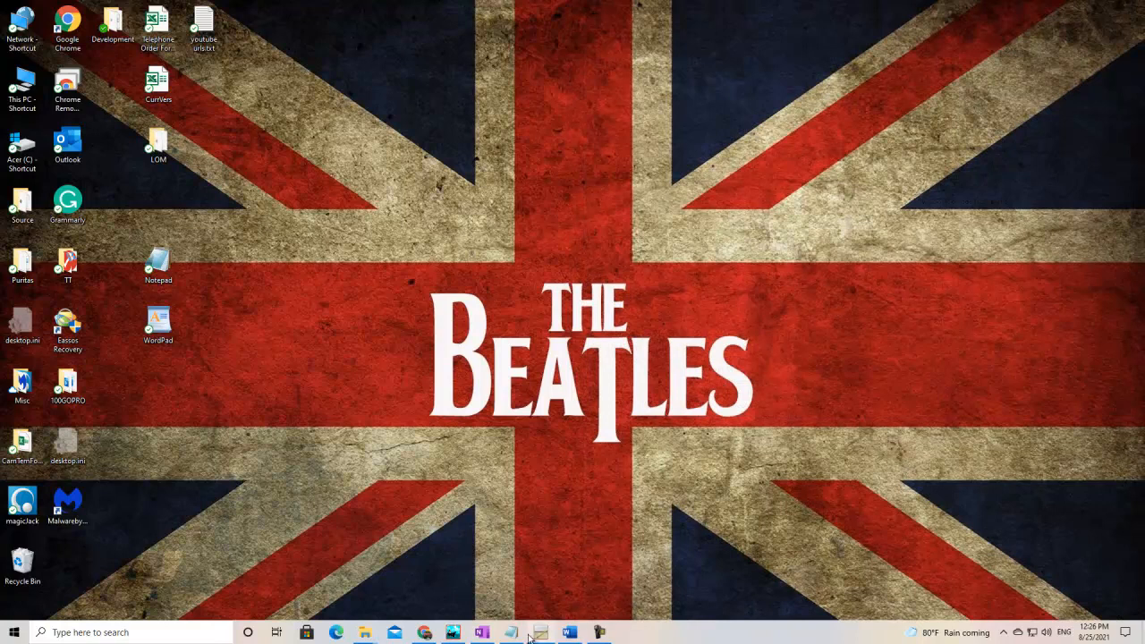
Switch to the page1.rtf document in Word, view the commands on the custom Puritas tab, and return to Home.
left_click(569, 632)
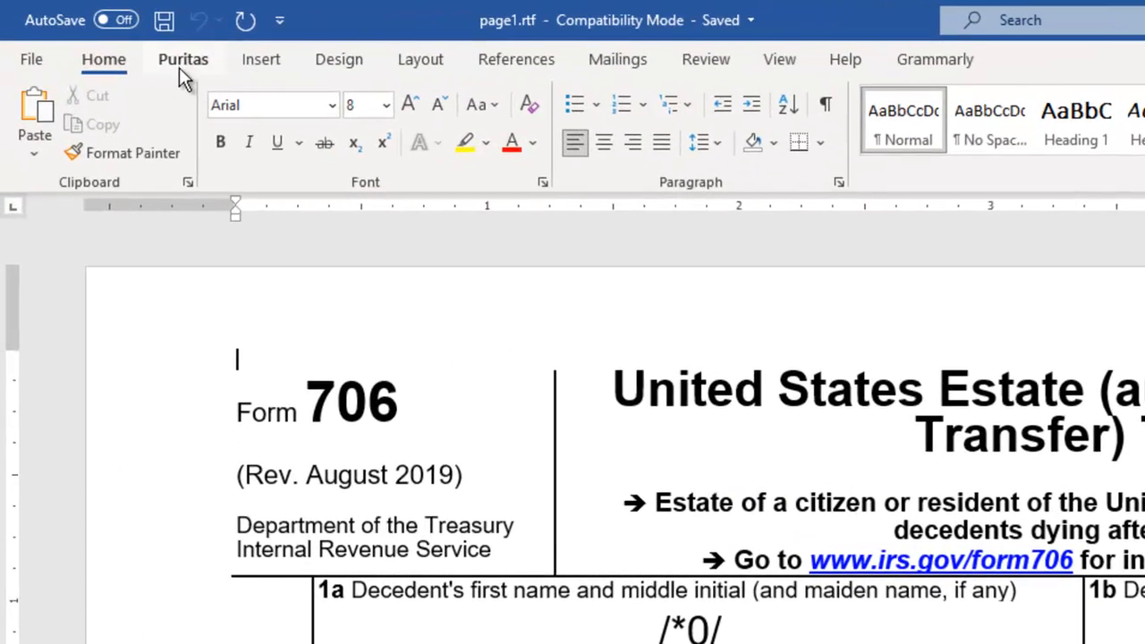
left_click(89, 28)
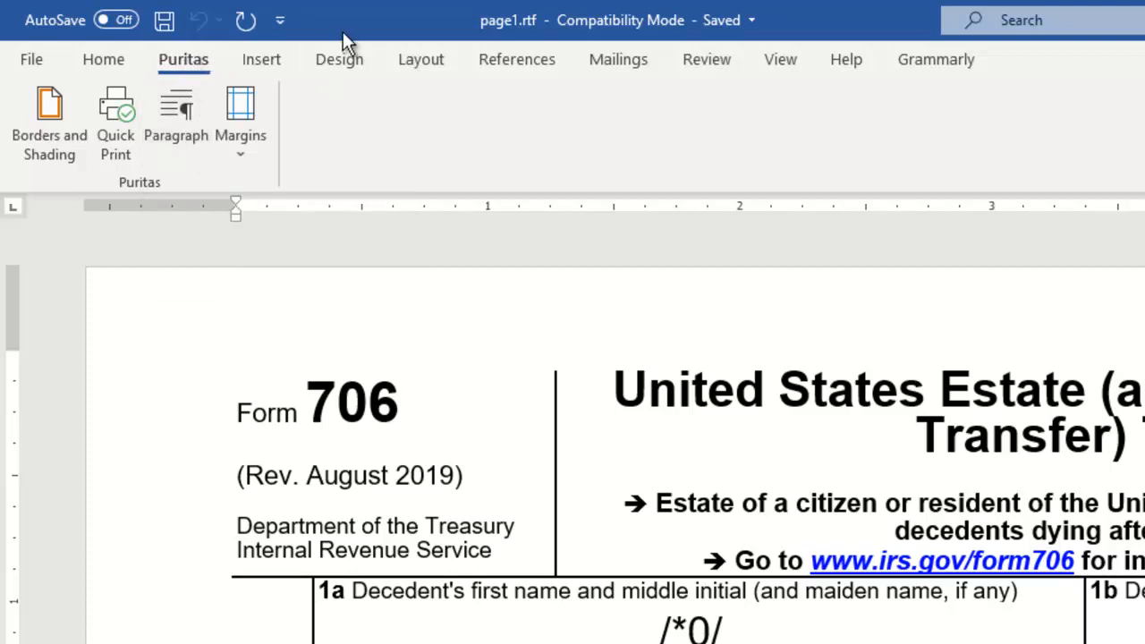
left_click(116, 65)
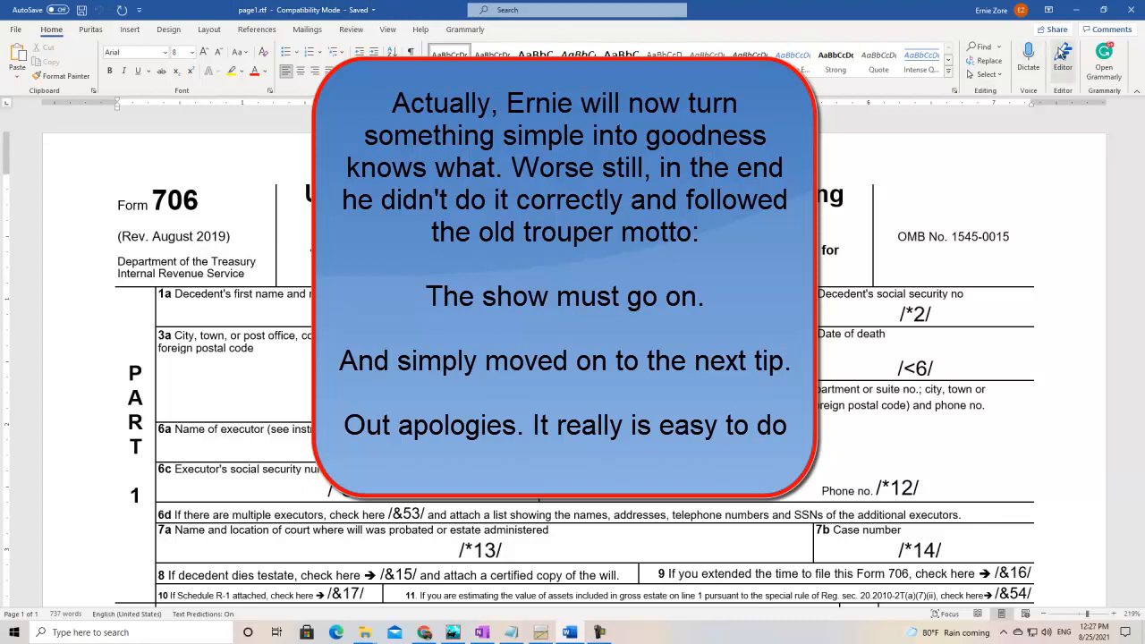
Add a new custom tab after Home in the ribbon customization and rename its group to Puritas 2.
right_click(1137, 75)
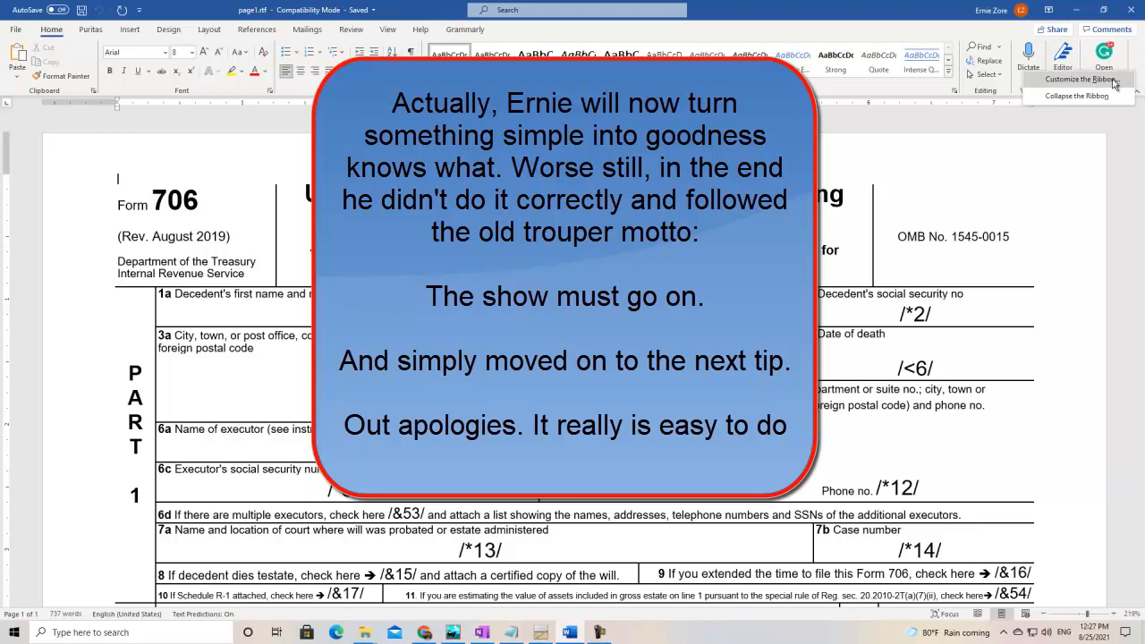
left_click(1109, 80)
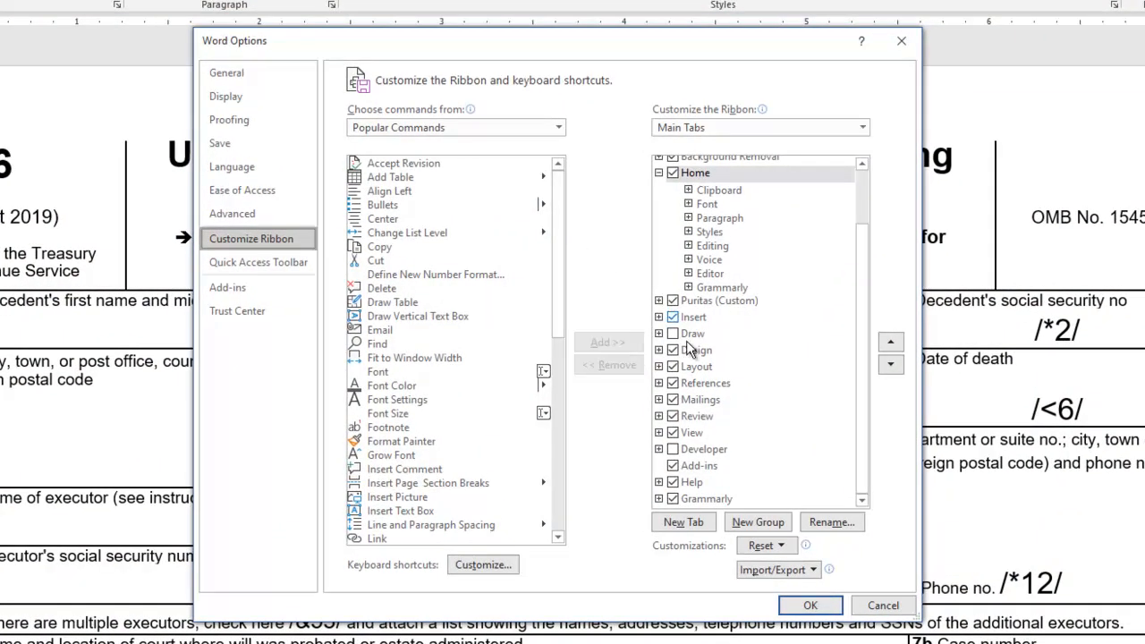
left_click(693, 521)
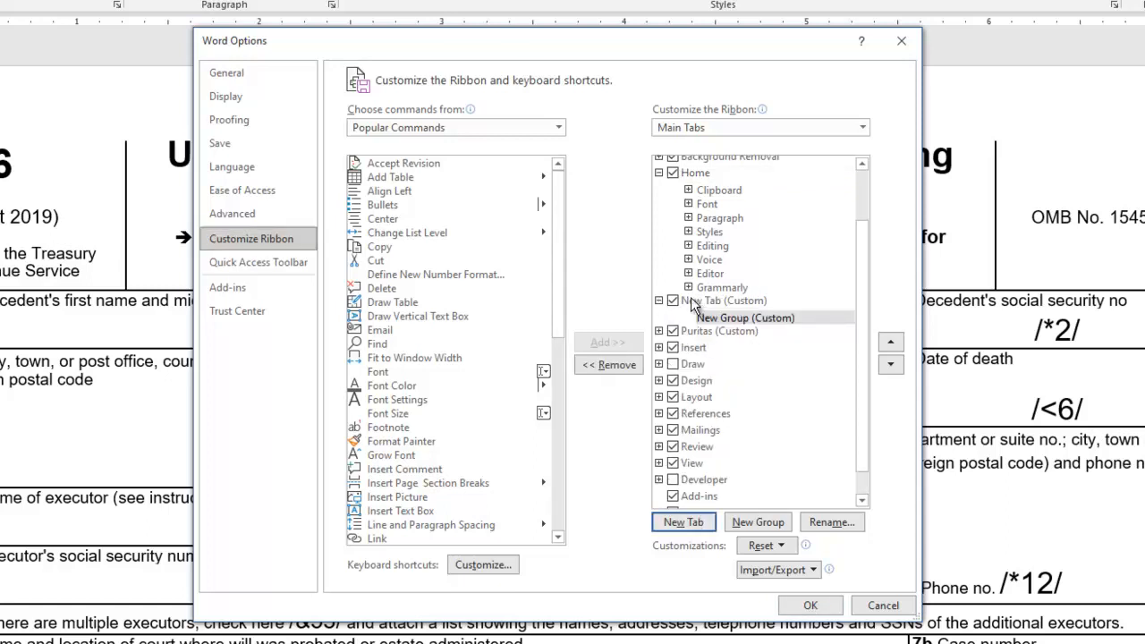
left_click(824, 518)
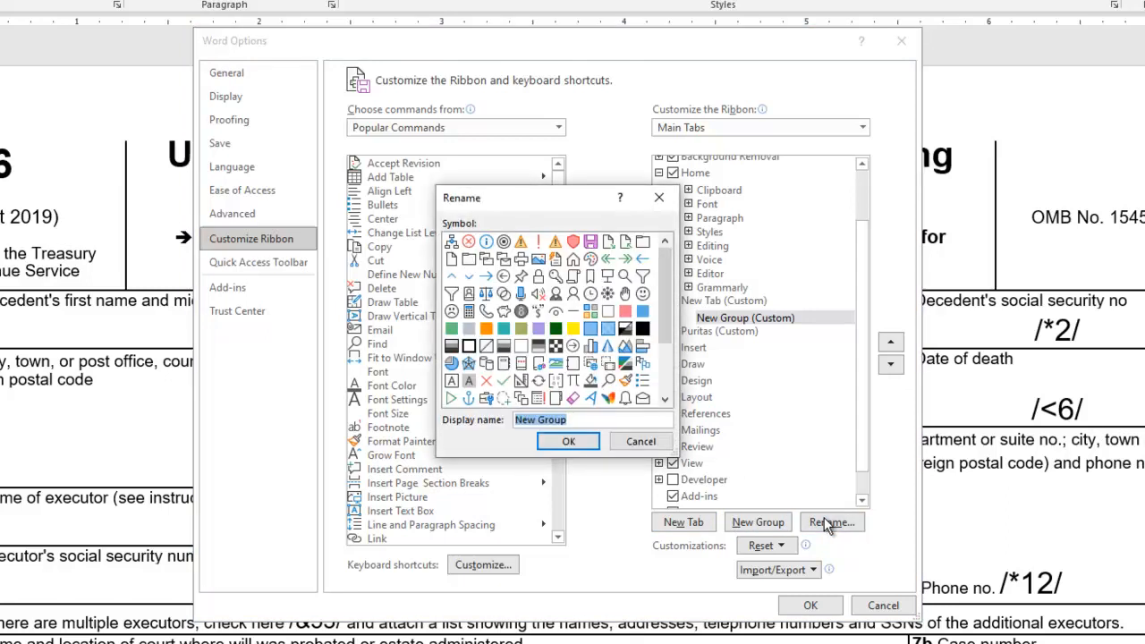
type("Puritas 2")
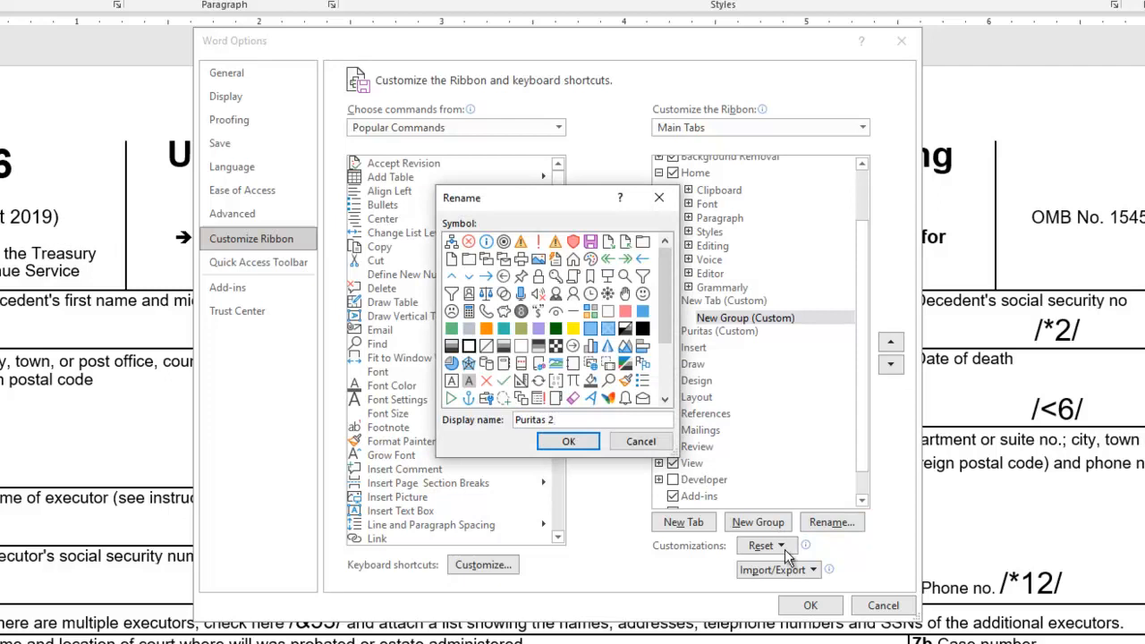
left_click(568, 441)
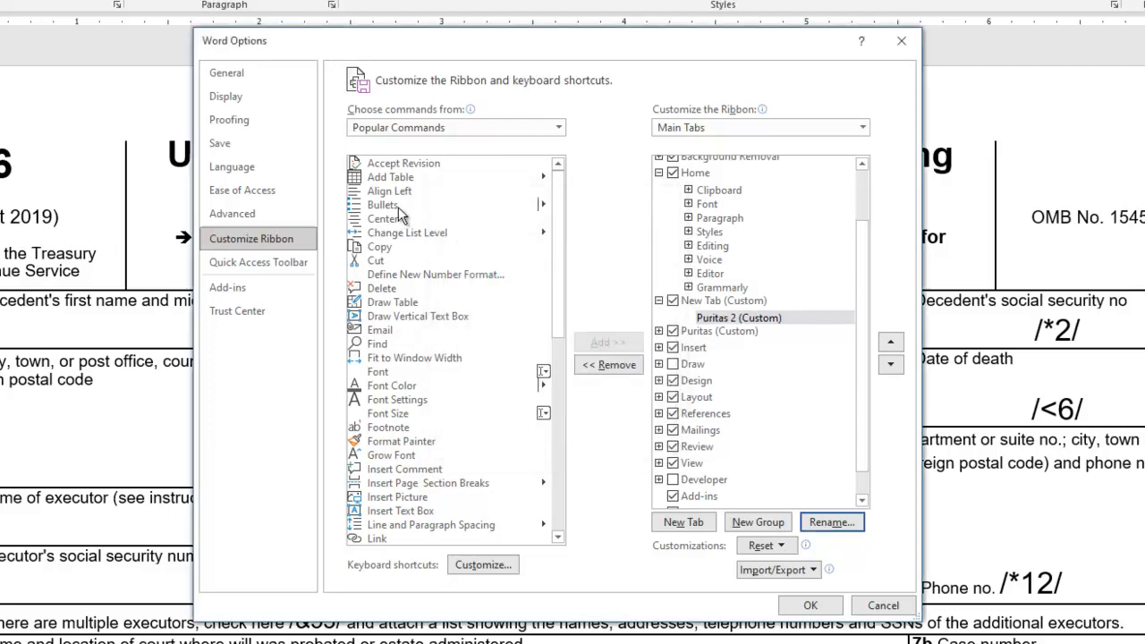
Add the Bullets command to the Puritas 2 group, apply the ribbon customization, and view the new custom tab.
left_click_drag(400, 212, 721, 321)
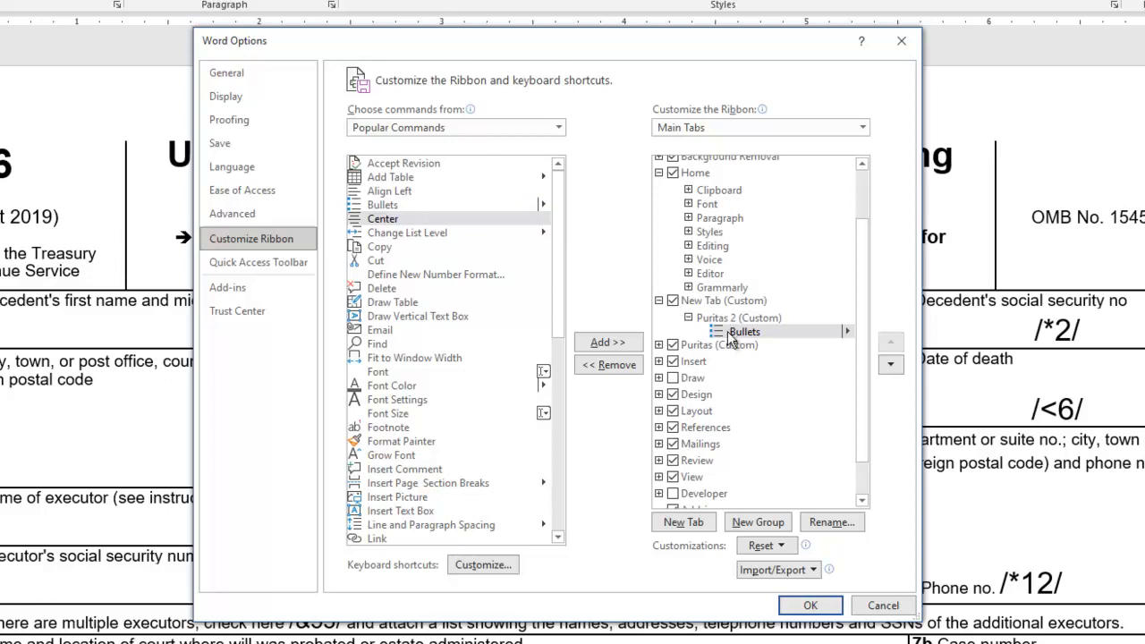
left_click(809, 606)
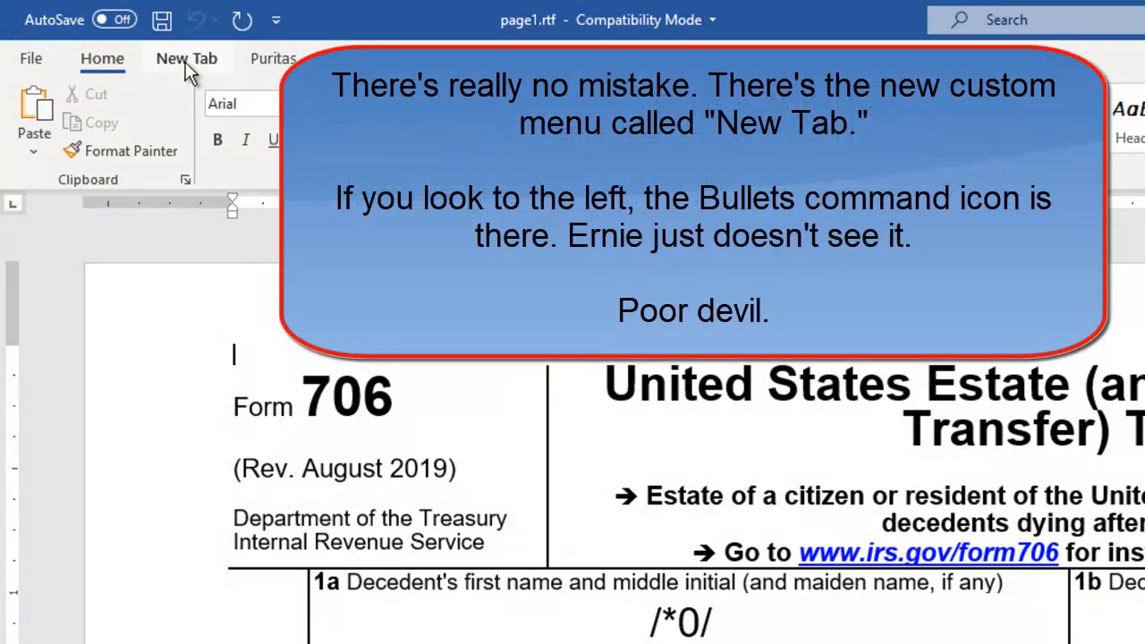
left_click(185, 60)
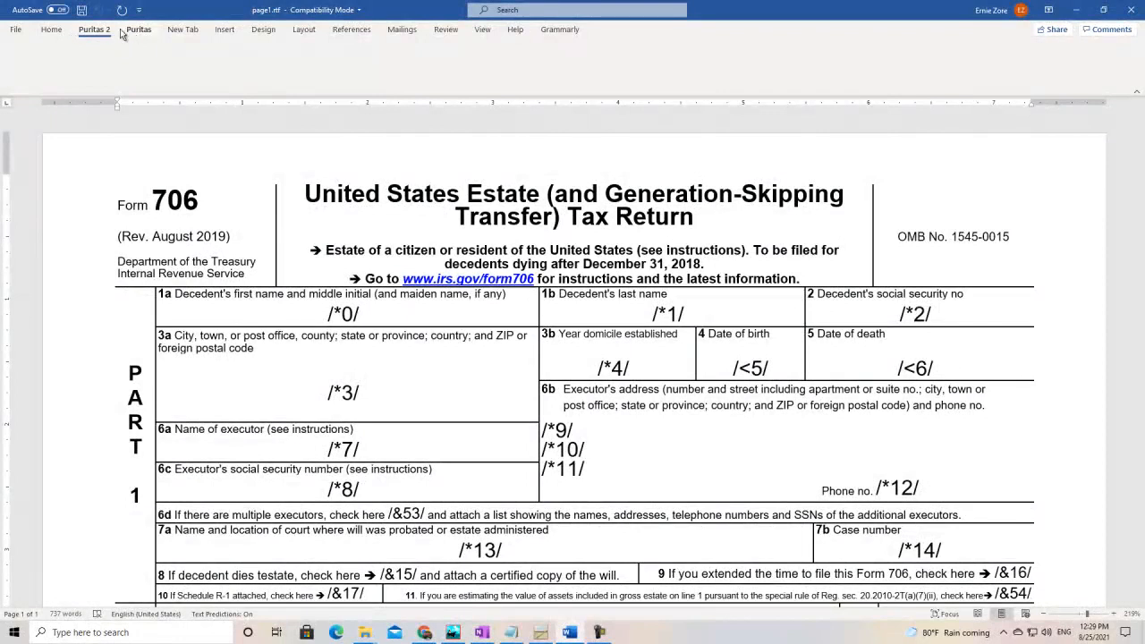
Compare the commands on the Puritas and Puritas 2 tabs and review the main tabs listed in the ribbon customization options.
left_click(140, 34)
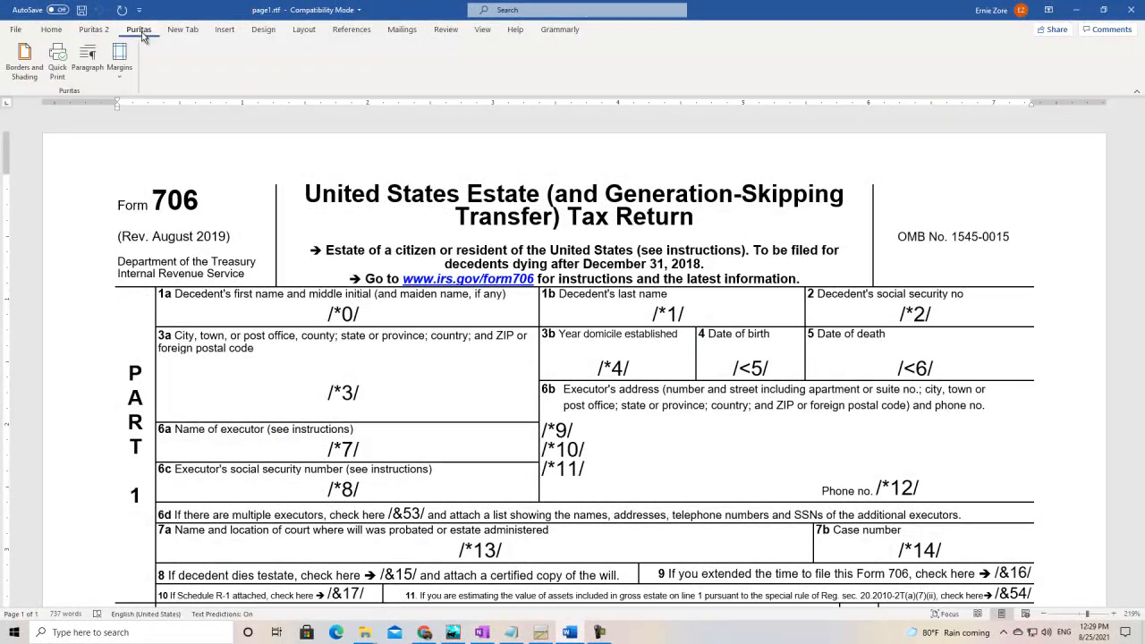
left_click(95, 30)
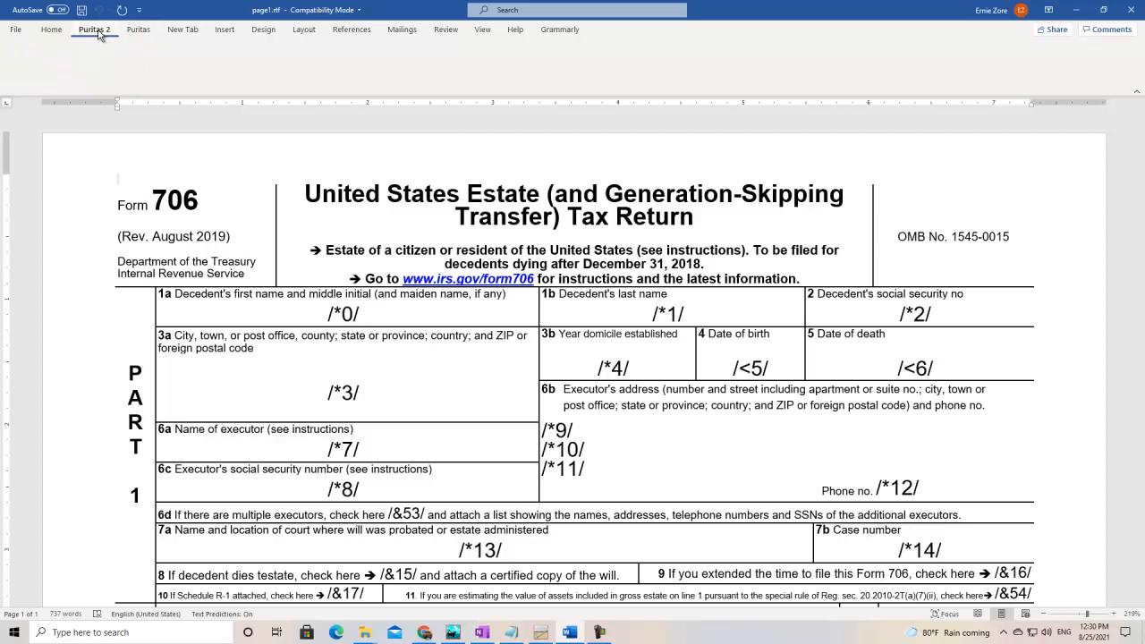
right_click(99, 34)
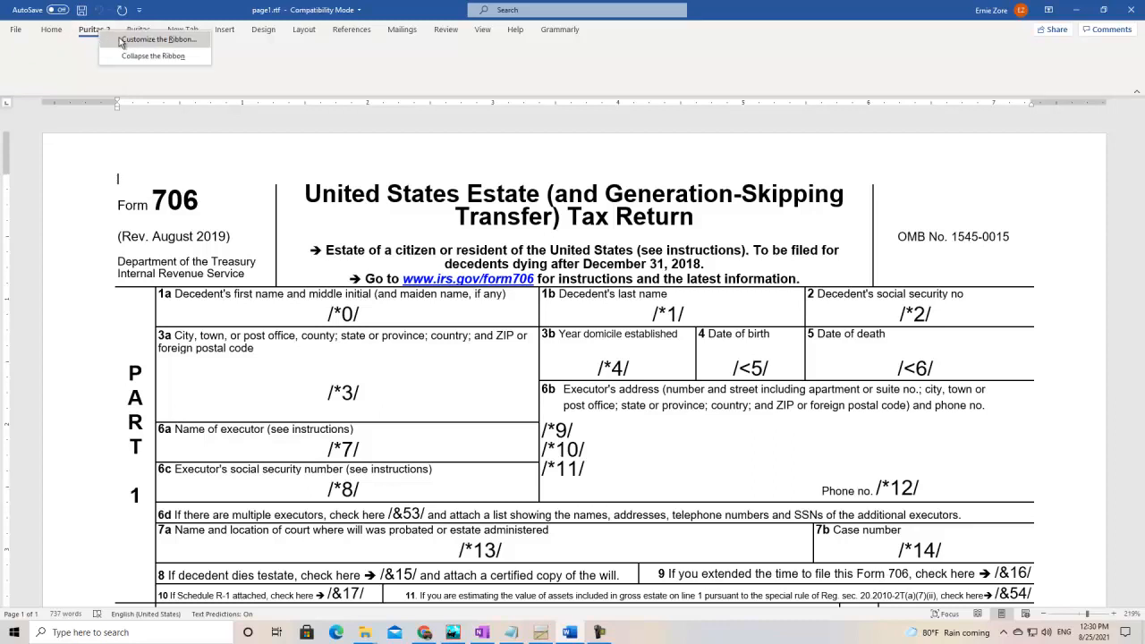
left_click(158, 39)
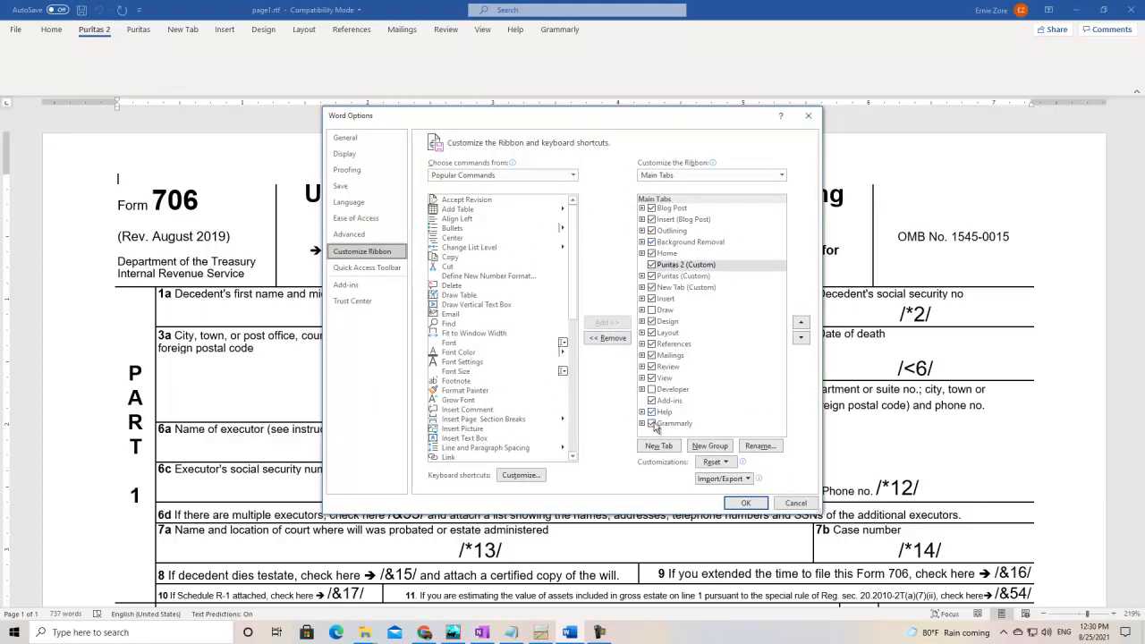
left_click(746, 503)
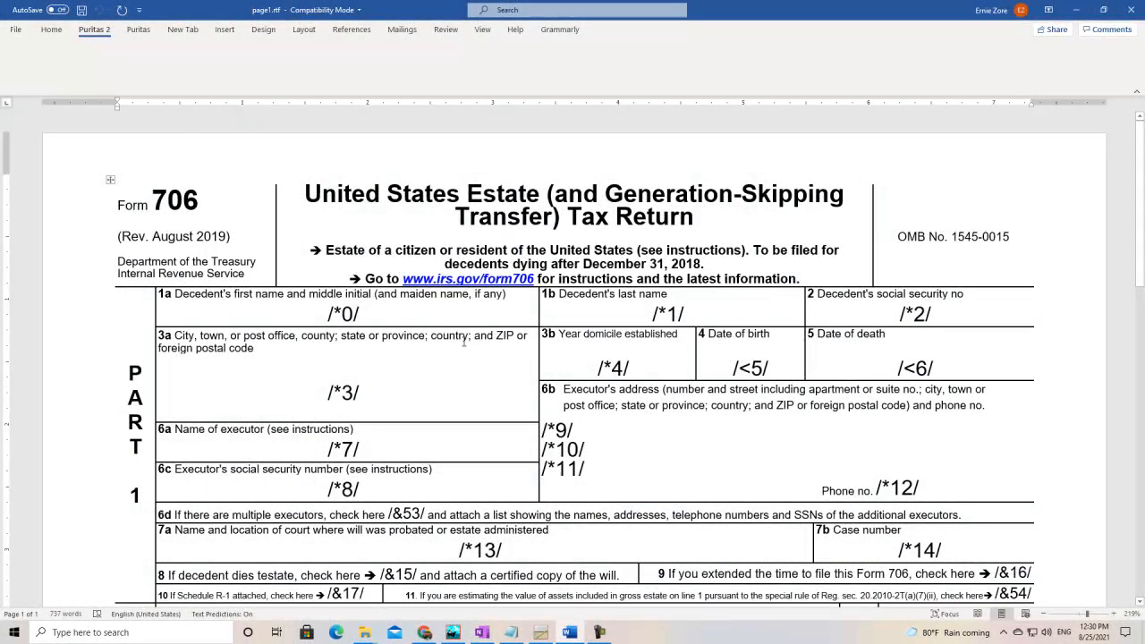
left_click(139, 29)
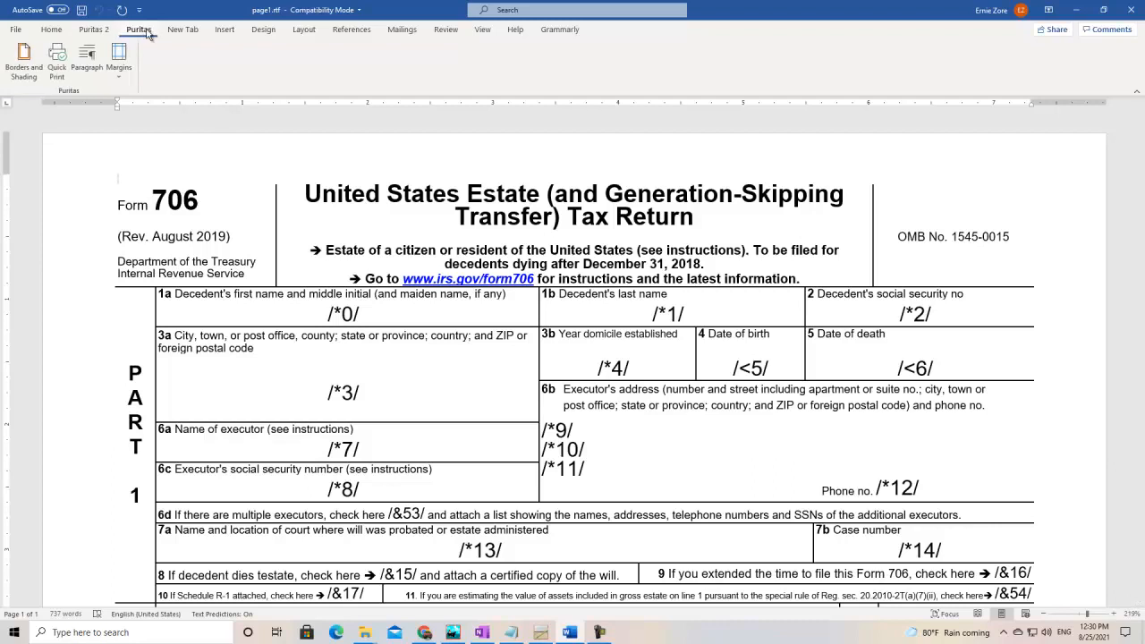
left_click(92, 34)
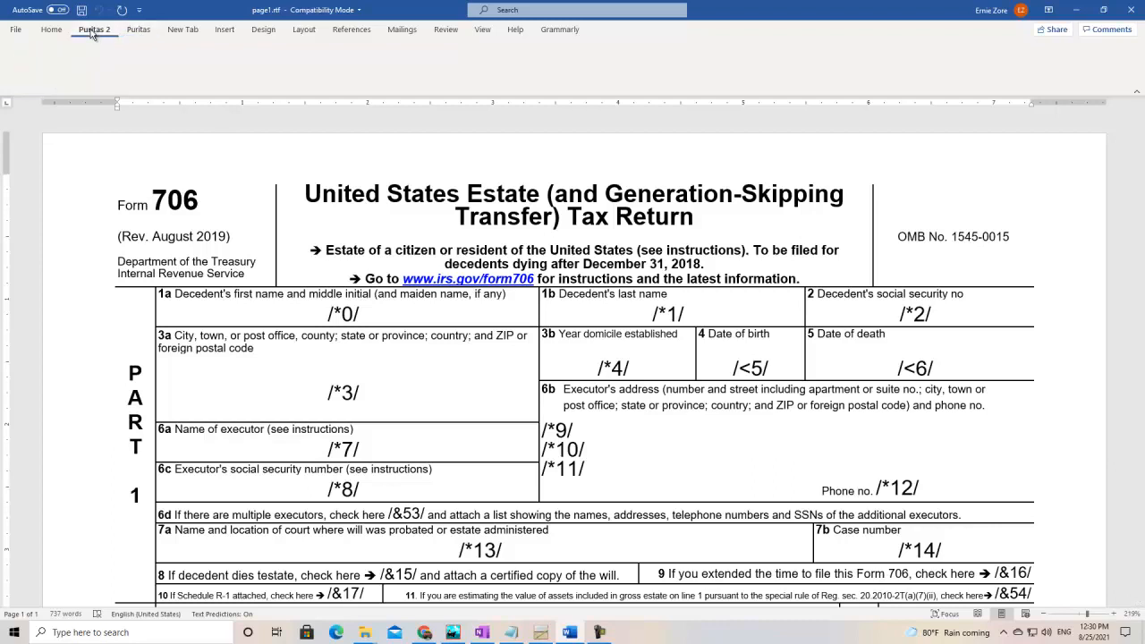
Remove the custom Puritas 2 and New Tab tabs from the ribbon and apply the customization.
right_click(93, 34)
left_click(120, 43)
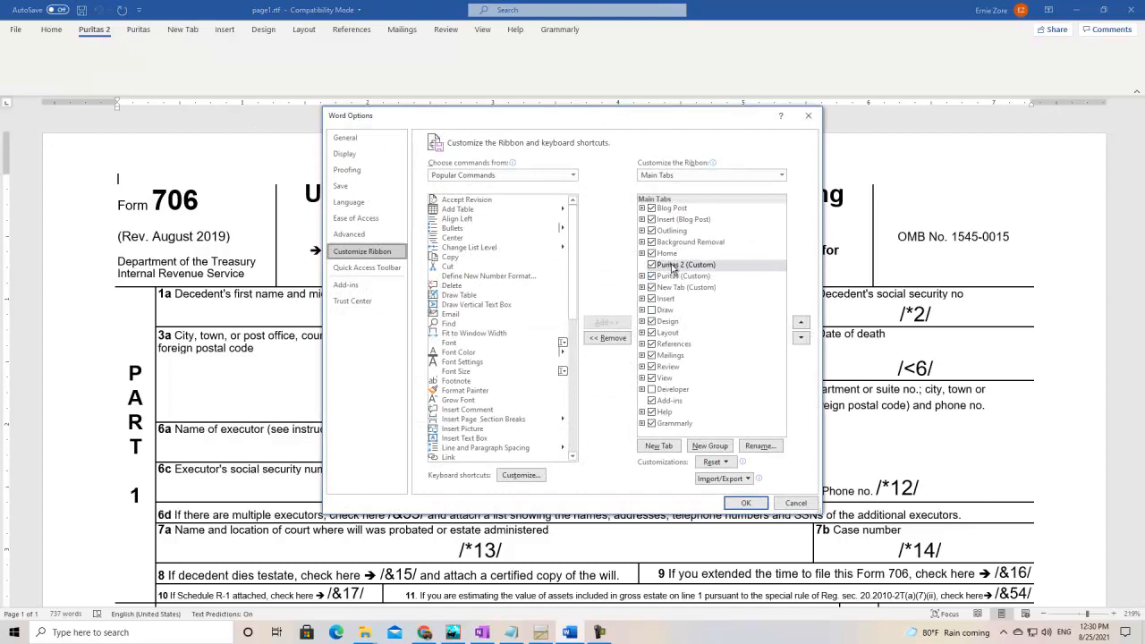
right_click(673, 269)
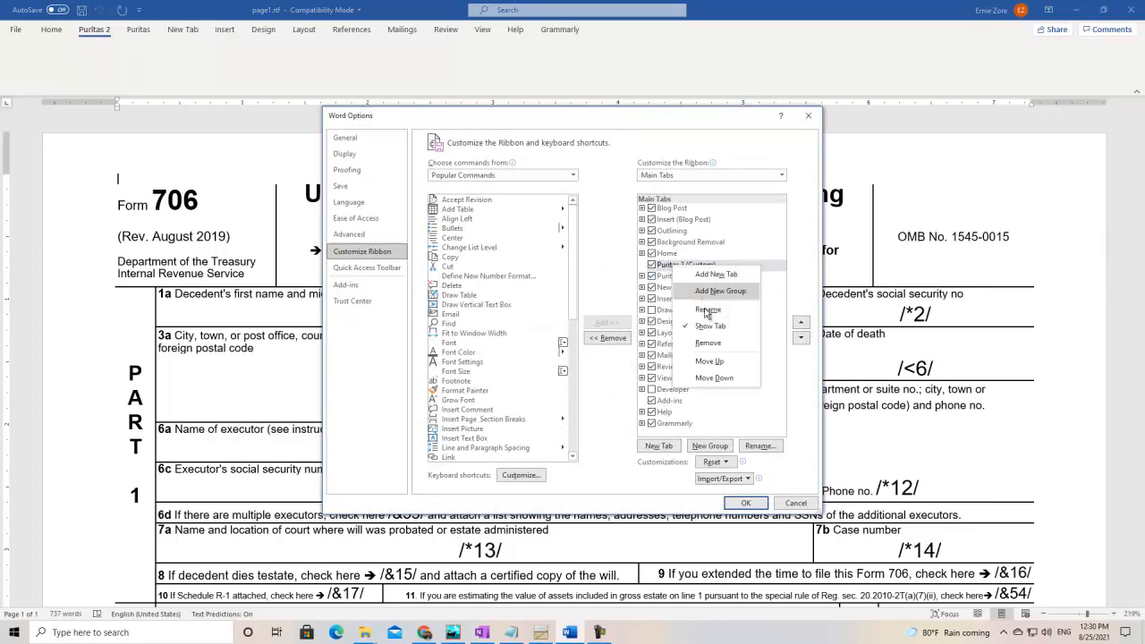
left_click(709, 345)
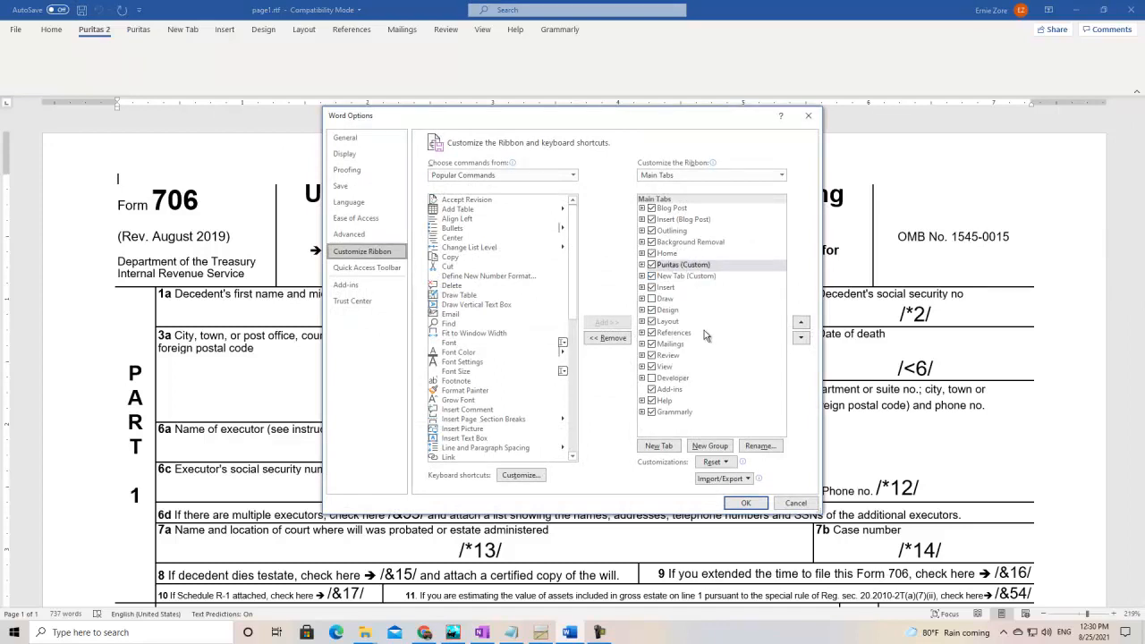
left_click(675, 277)
right_click(674, 280)
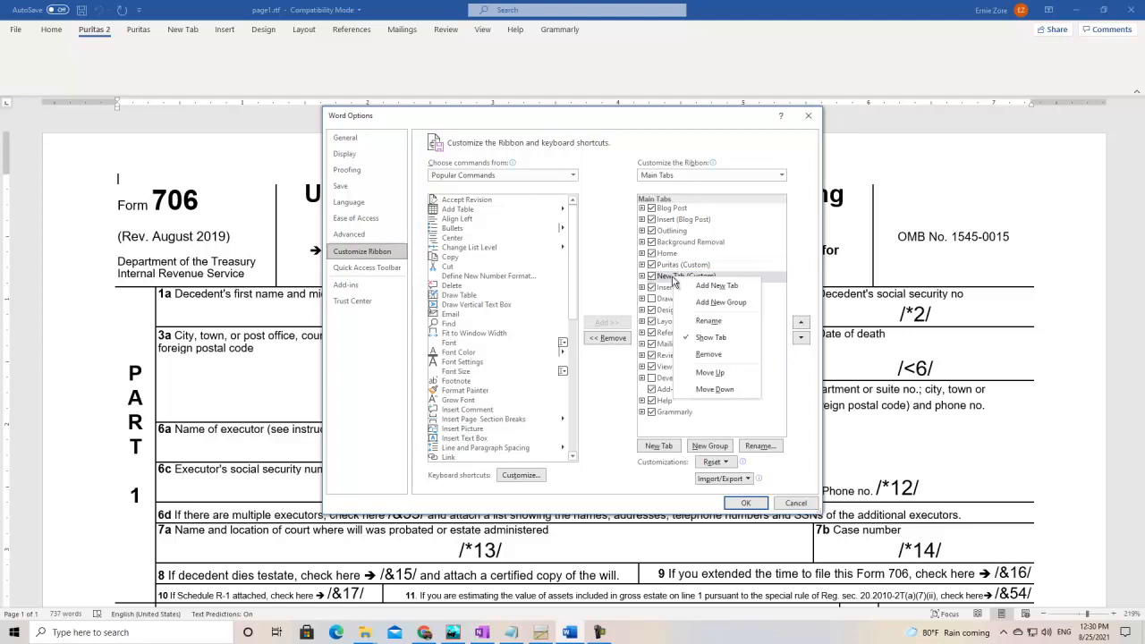
left_click(711, 355)
left_click(742, 502)
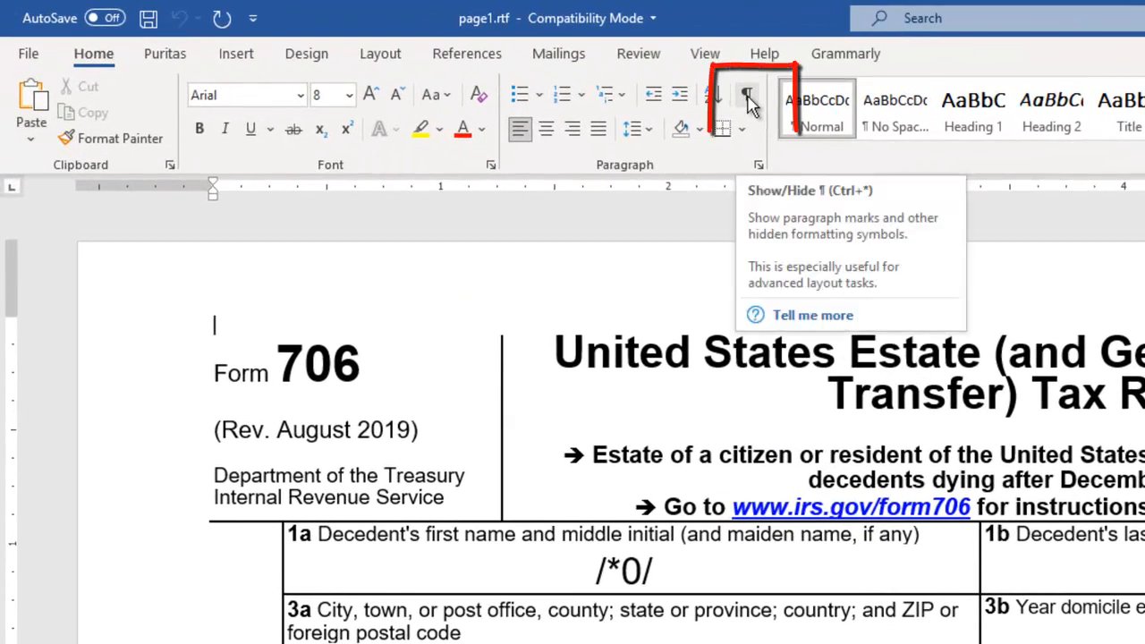
Show the paragraph marks and other hidden formatting symbols in page1.rtf, and hide them again.
left_click(747, 100)
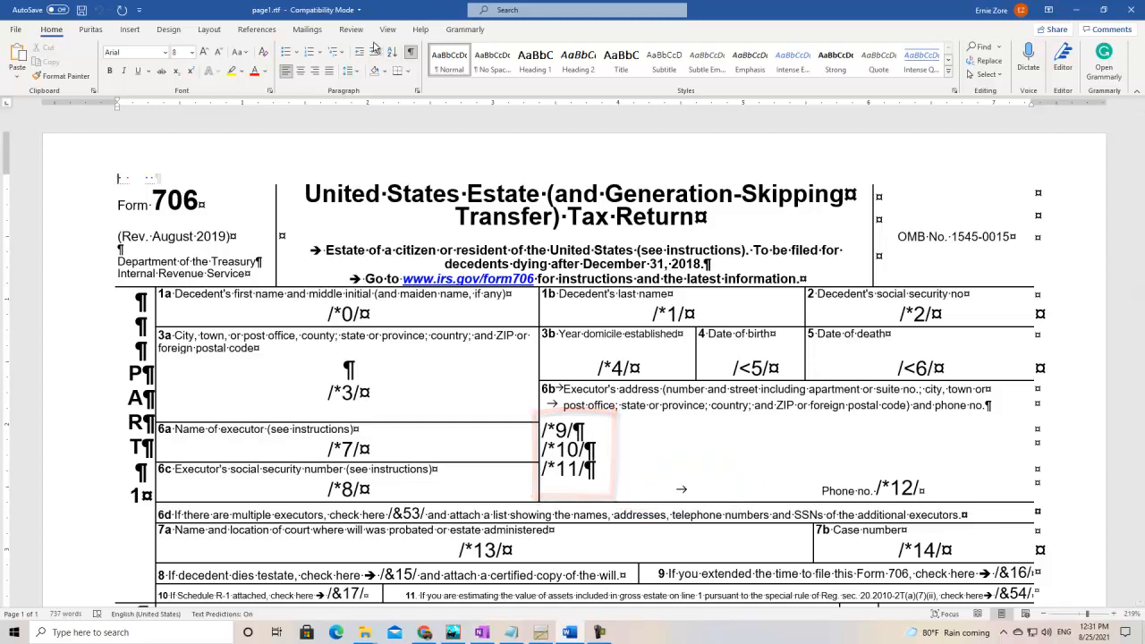
left_click(411, 52)
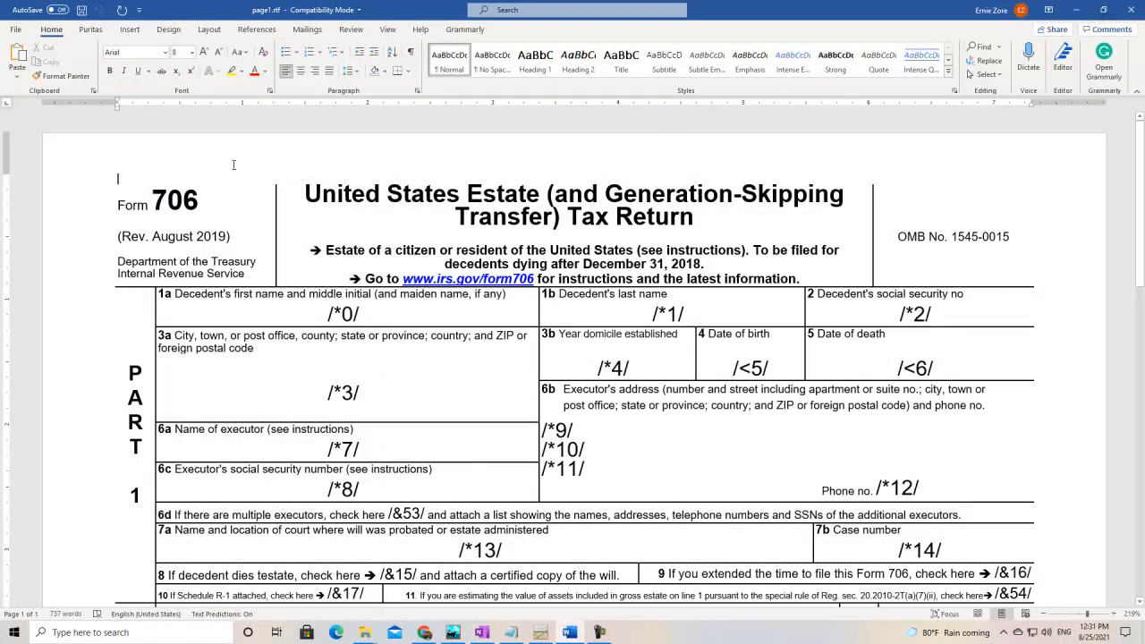
Browse for a document to open and go to the PDF folder inside Source\P706_21 on drive C.
left_click(16, 29)
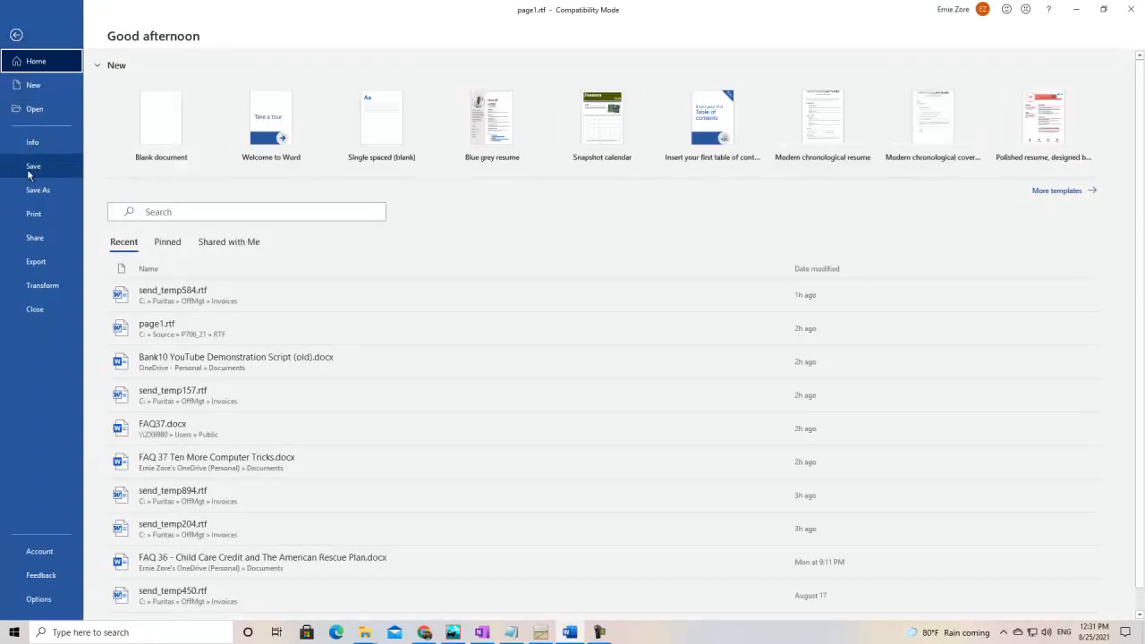
scroll(268, 331, "down", 1)
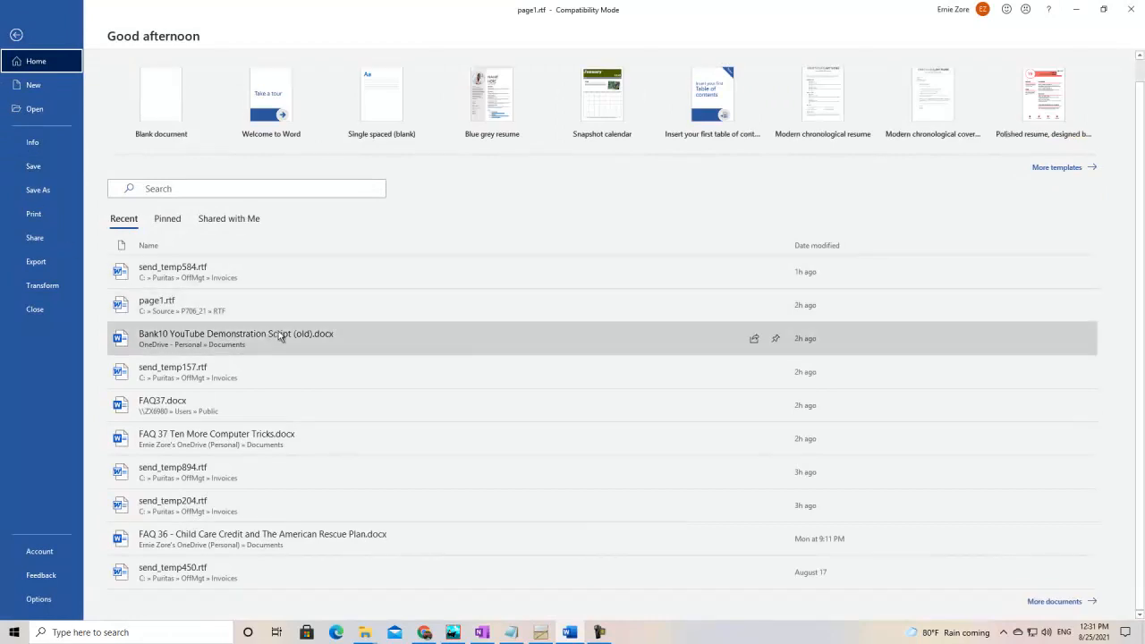
left_click(1039, 600)
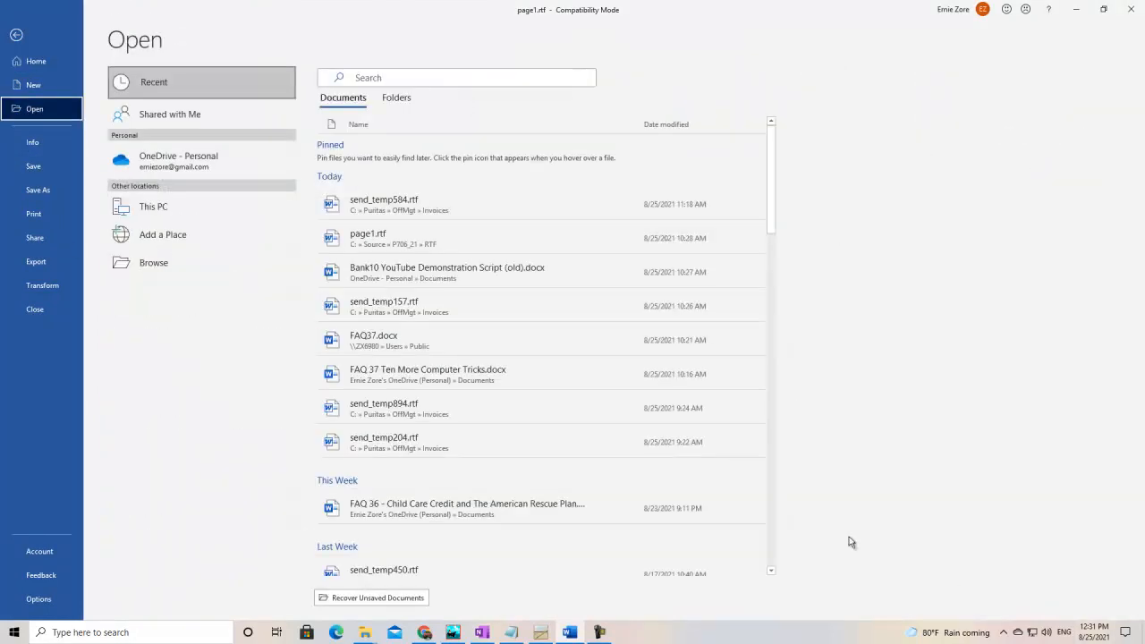
left_click(157, 265)
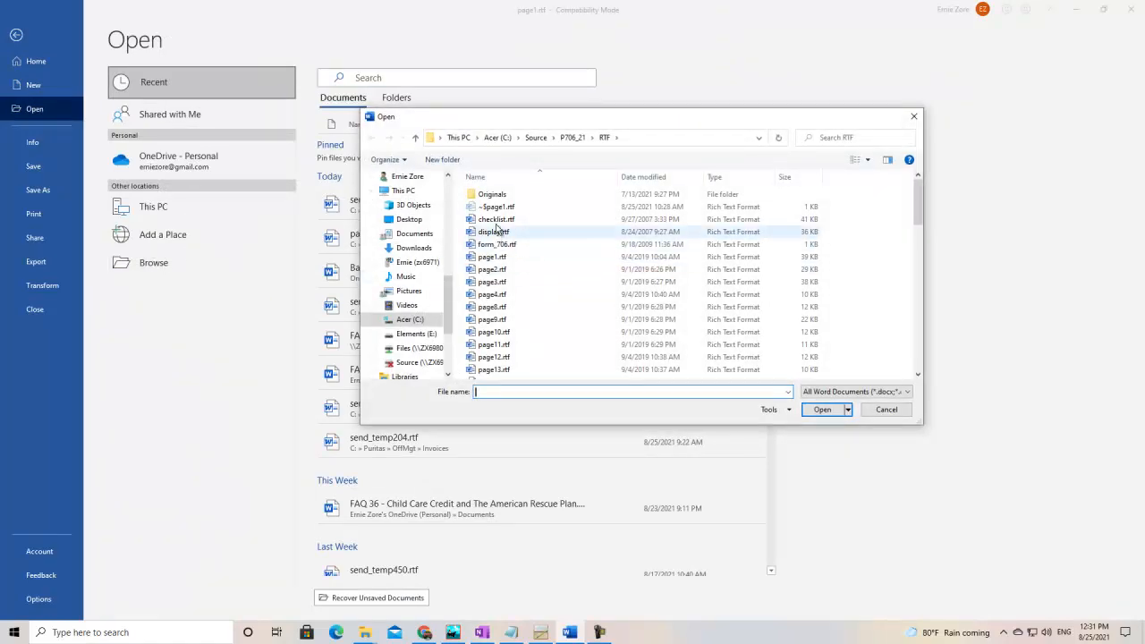
left_click(593, 138)
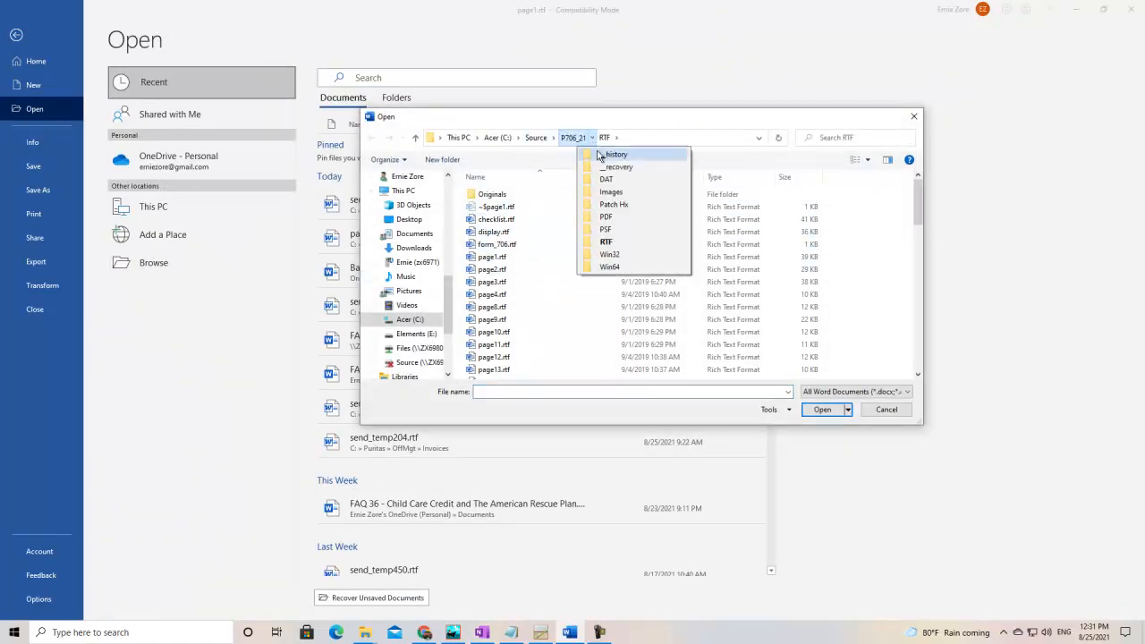
left_click(609, 220)
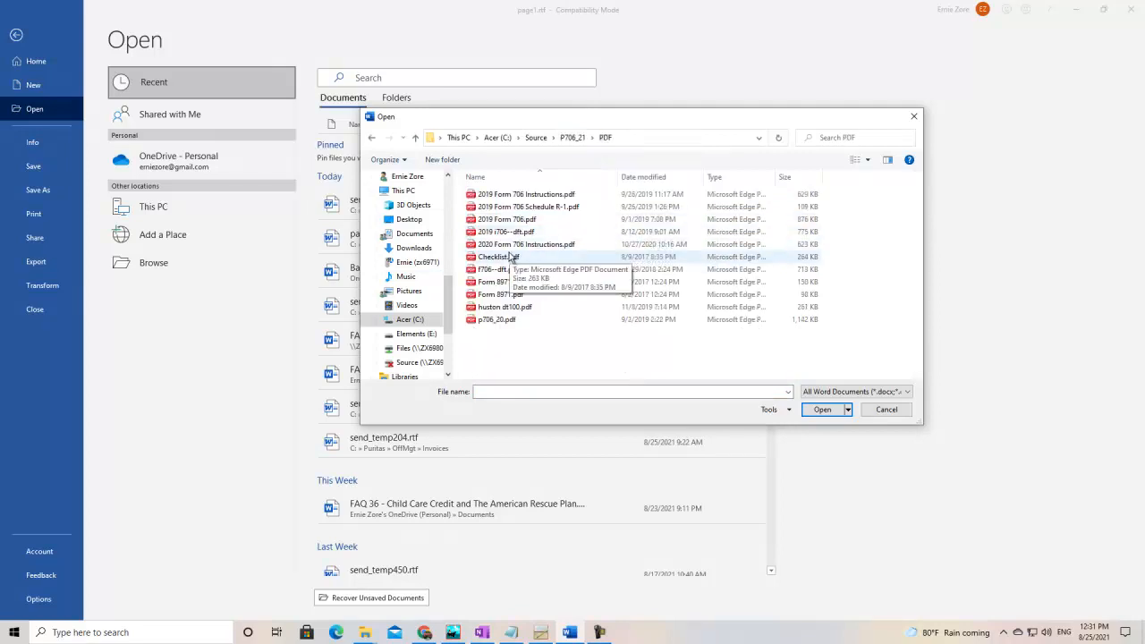
Open p706_20.pdf as an editable Word document, accepting the conversion, and look through its first pages.
left_click(494, 326)
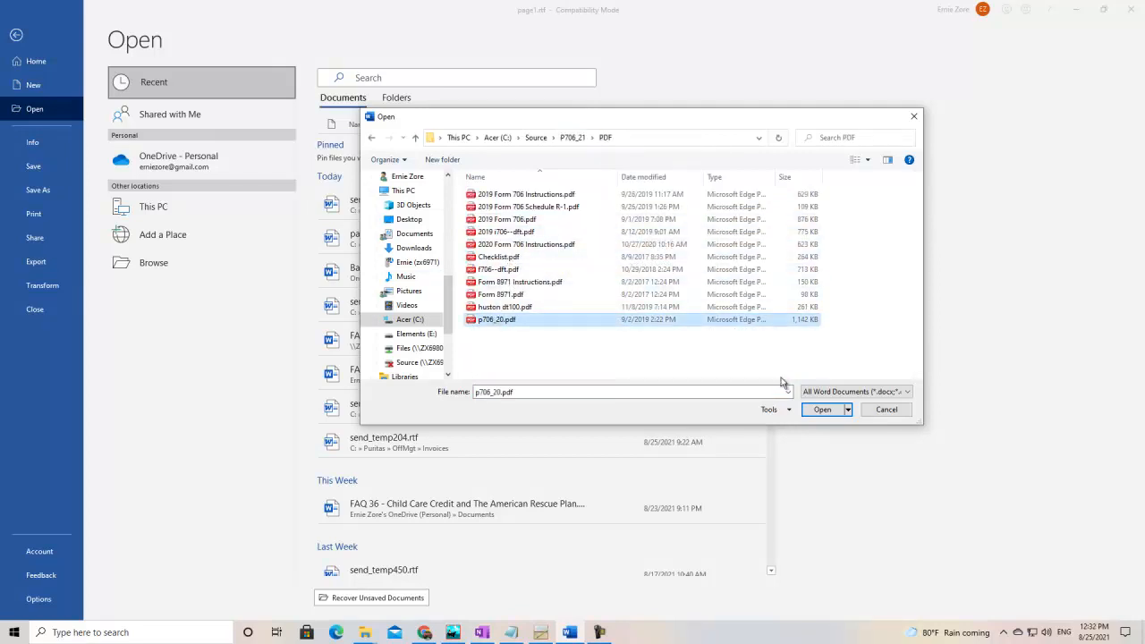
left_click(824, 410)
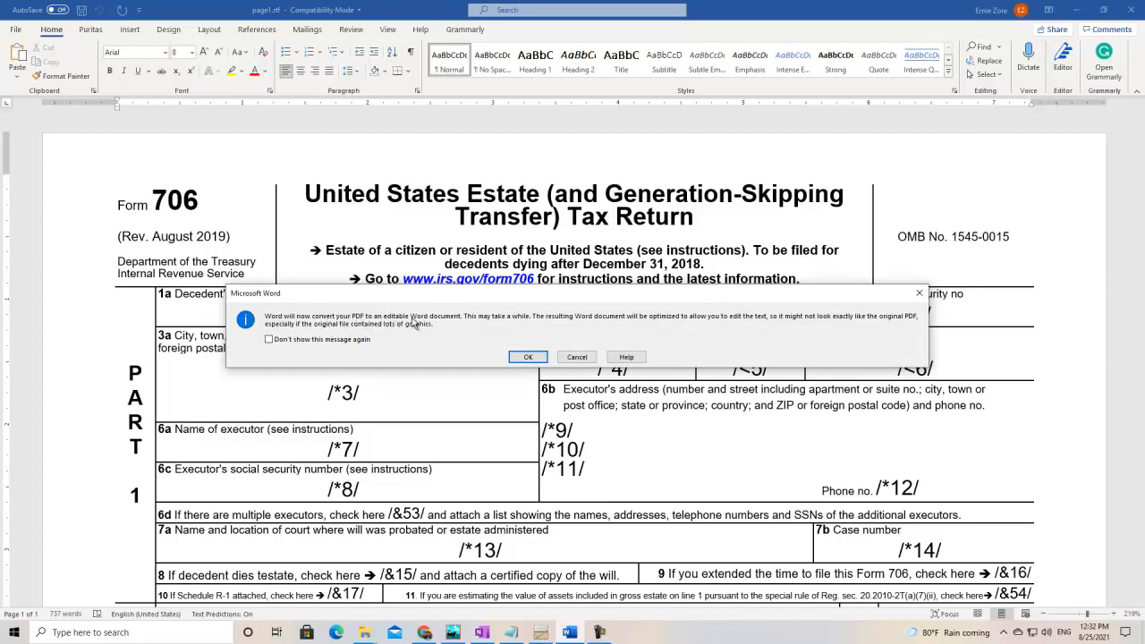
left_click(530, 358)
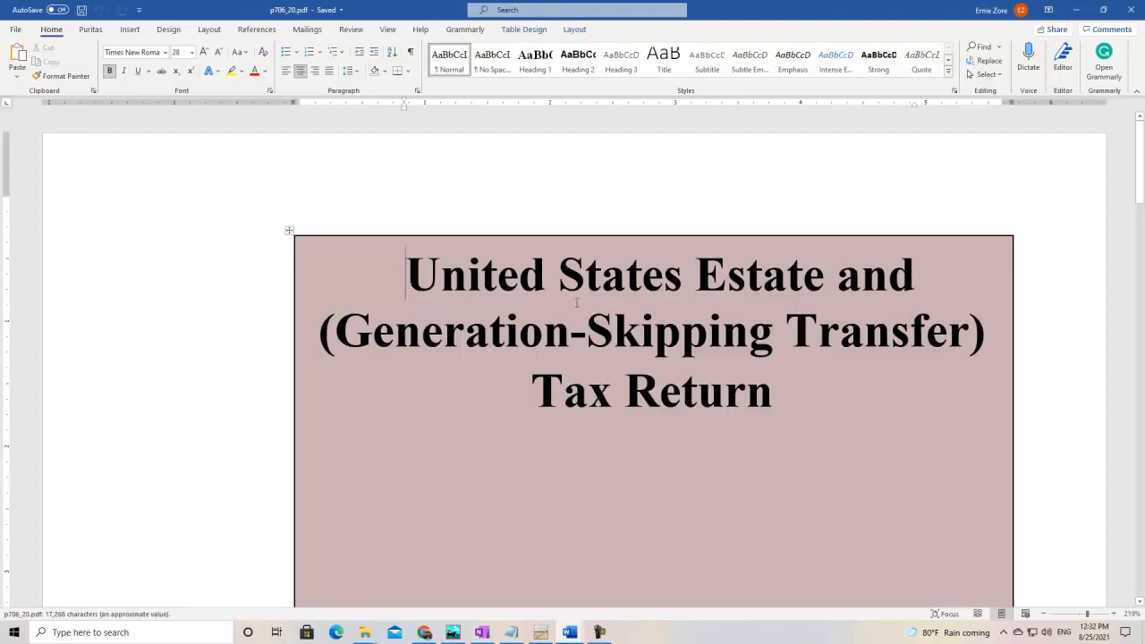
scroll(566, 302, "down", 7)
scroll(623, 290, "down", 10)
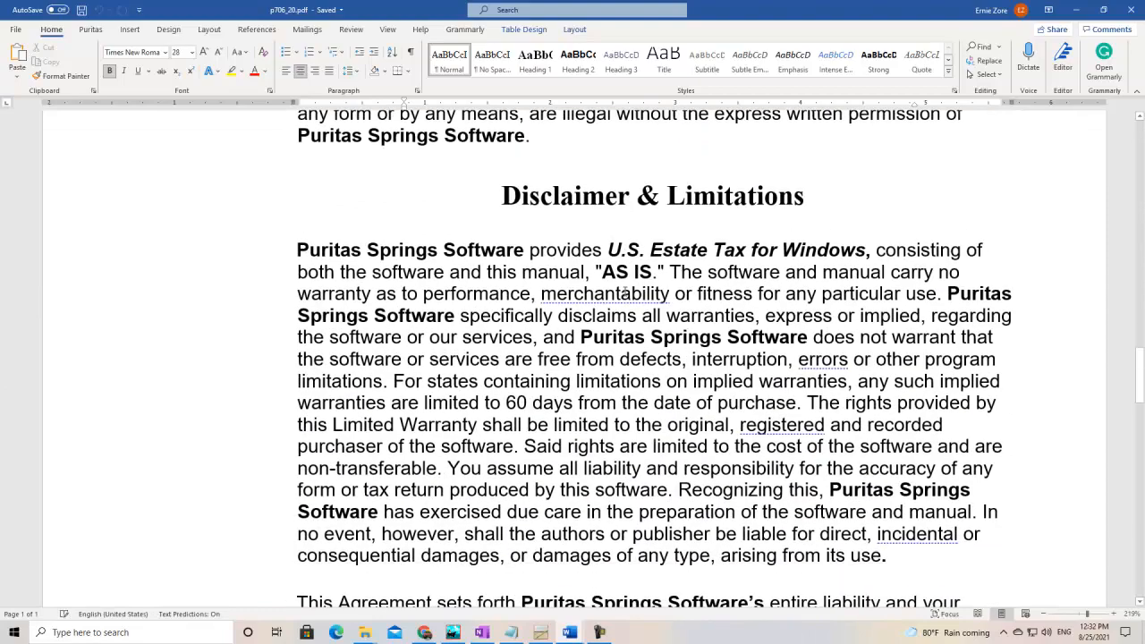
scroll(623, 291, "down", 10)
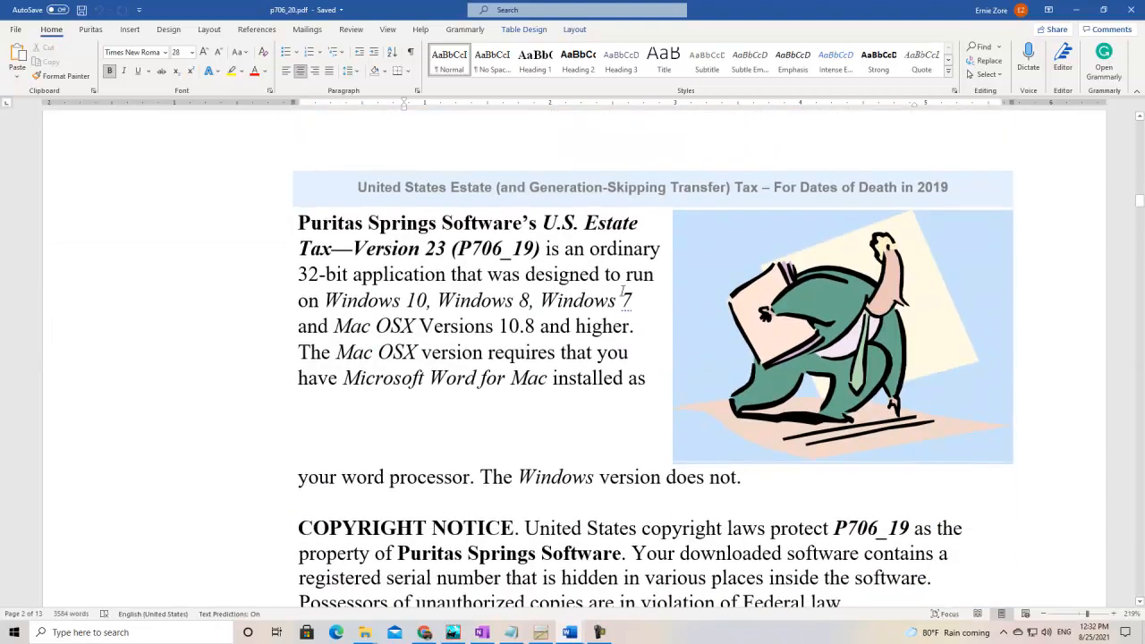
scroll(623, 291, "down", 10)
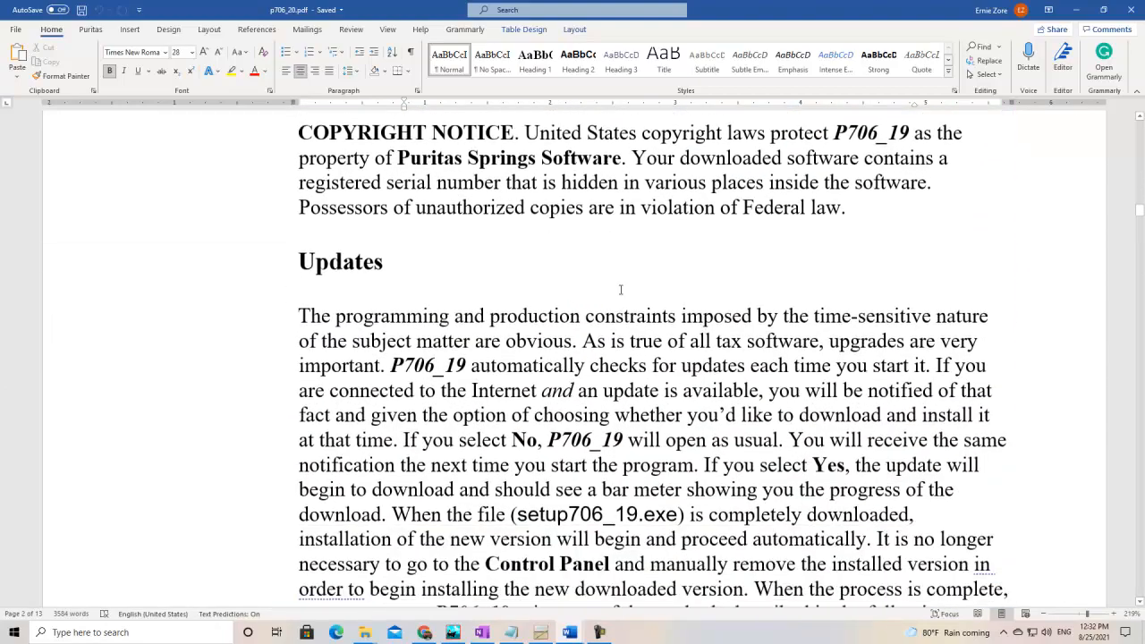
Show the available protection options for the converted p706_20.pdf document.
scroll(621, 289, "down", 10)
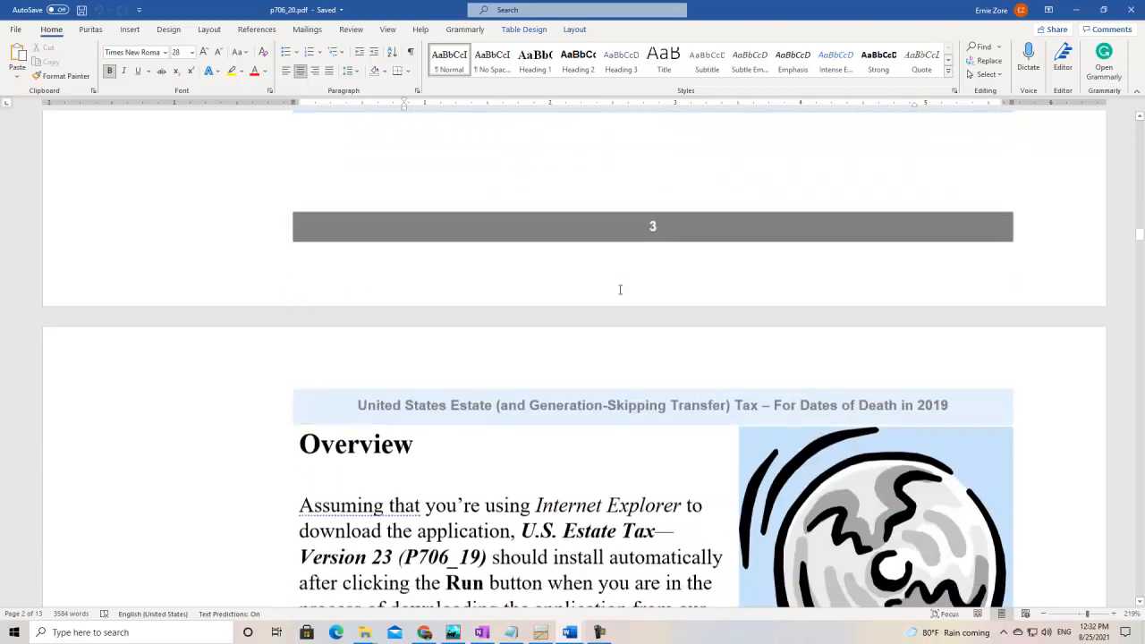
scroll(619, 289, "up", 10)
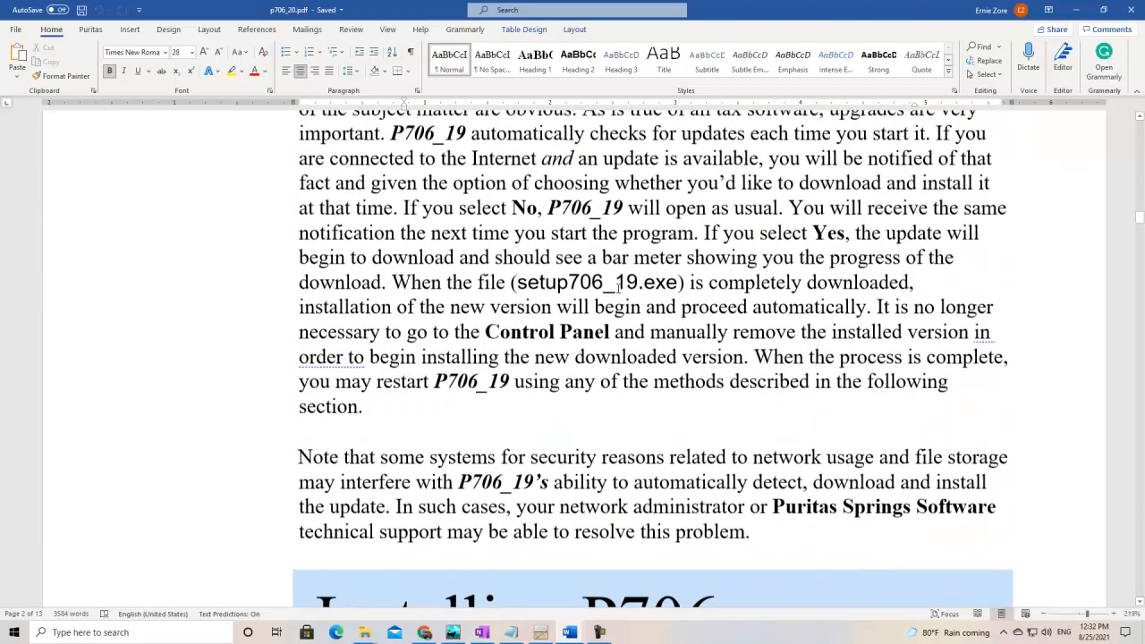
scroll(617, 288, "up", 10)
scroll(617, 288, "up", 3)
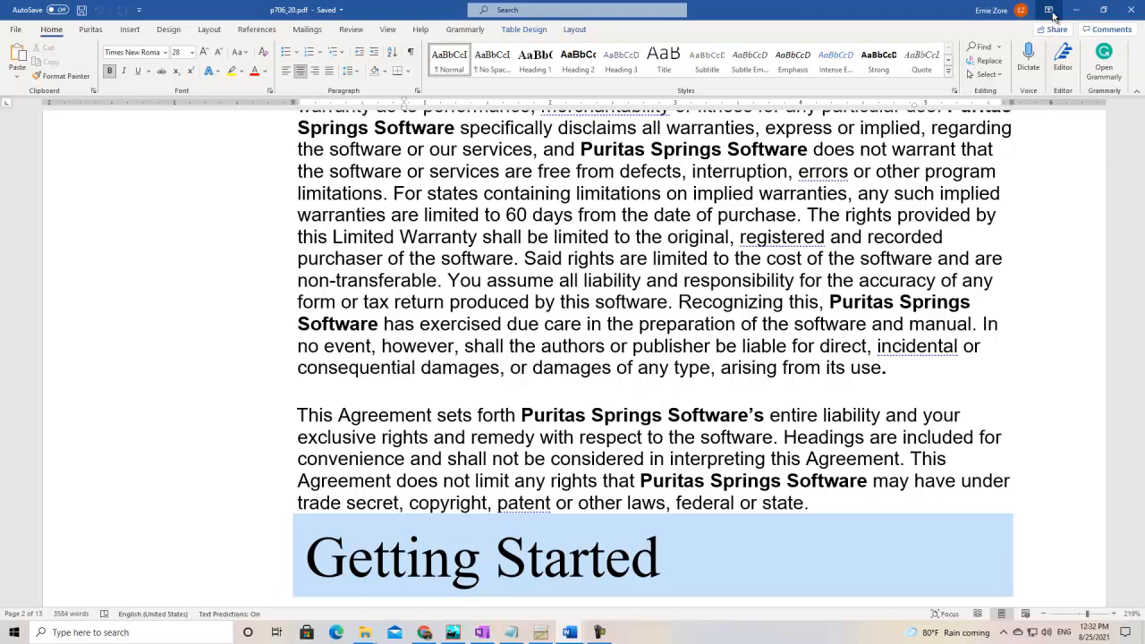
scroll(1073, 11, "up", 3)
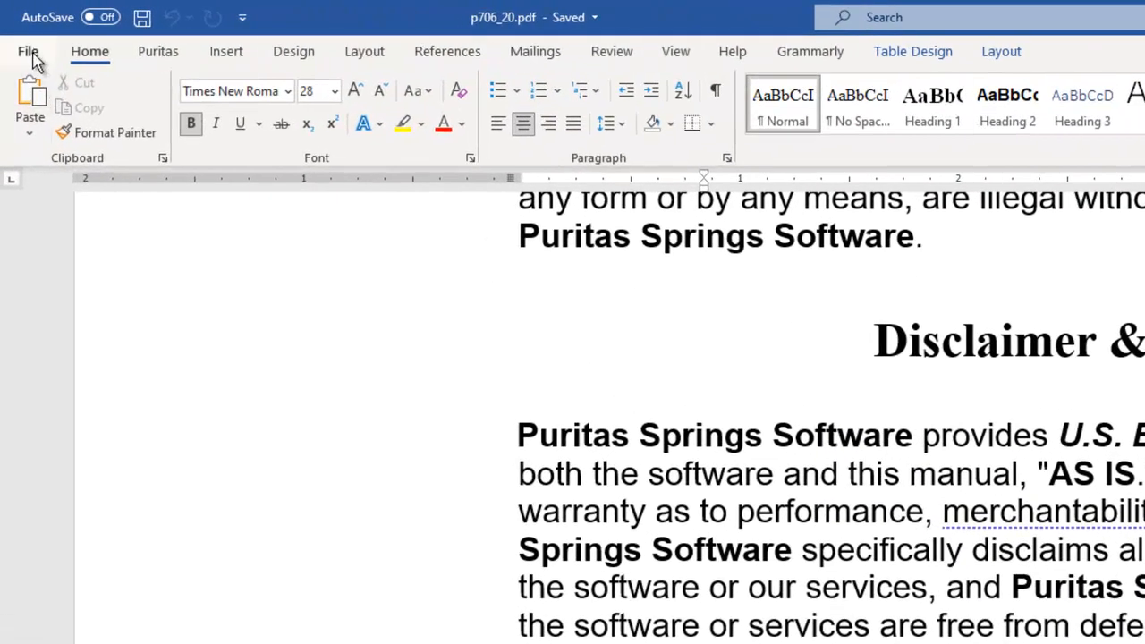
left_click(28, 52)
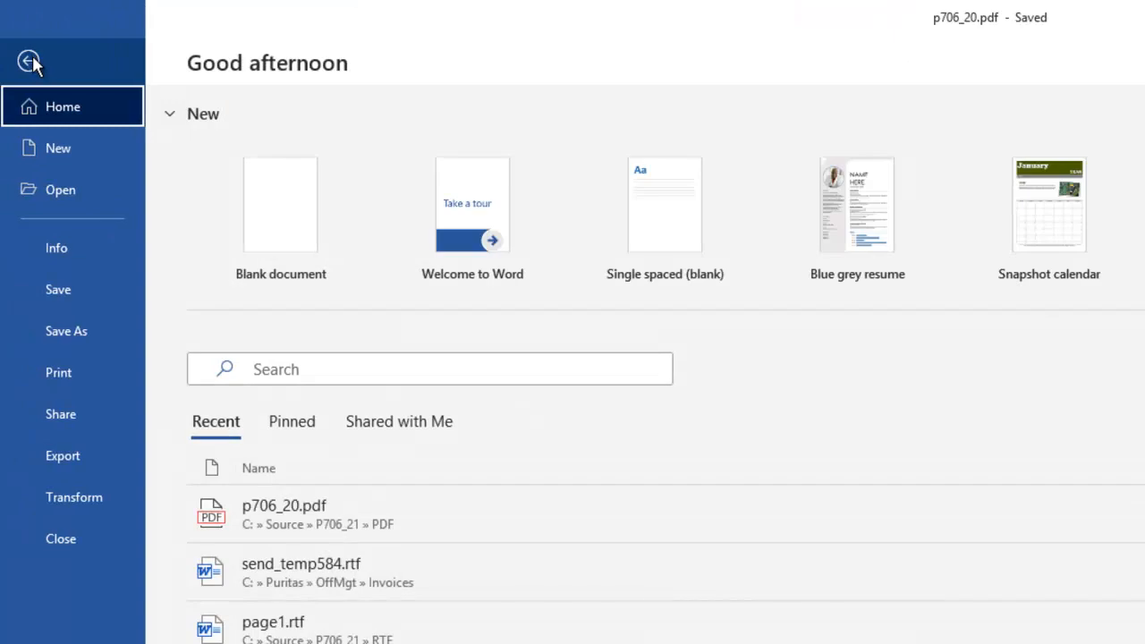
left_click(48, 251)
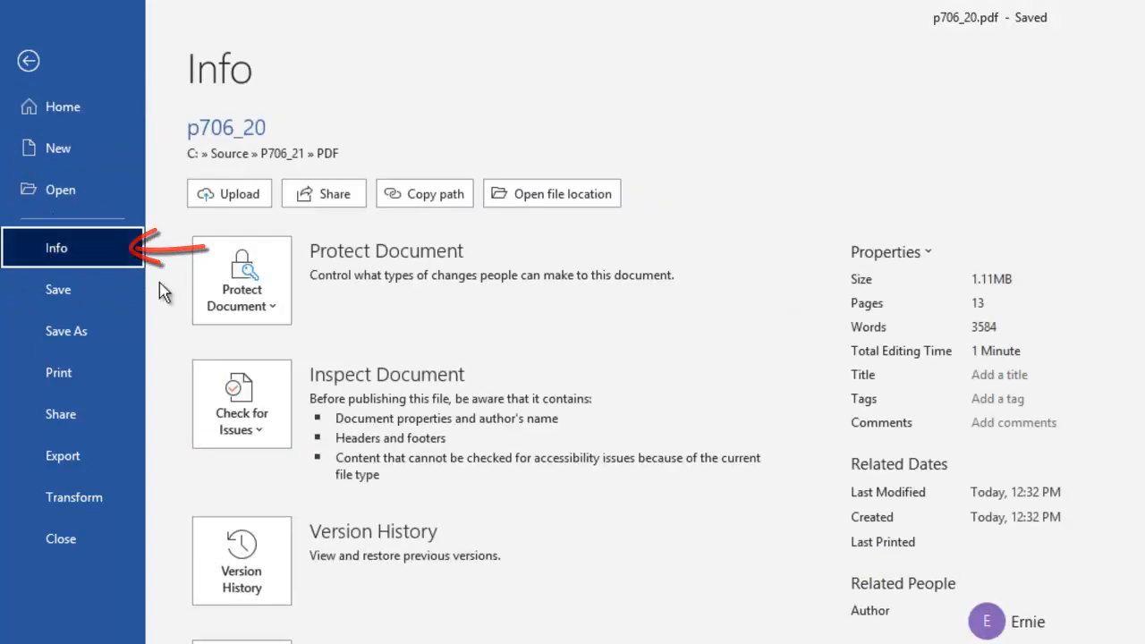
left_click(266, 307)
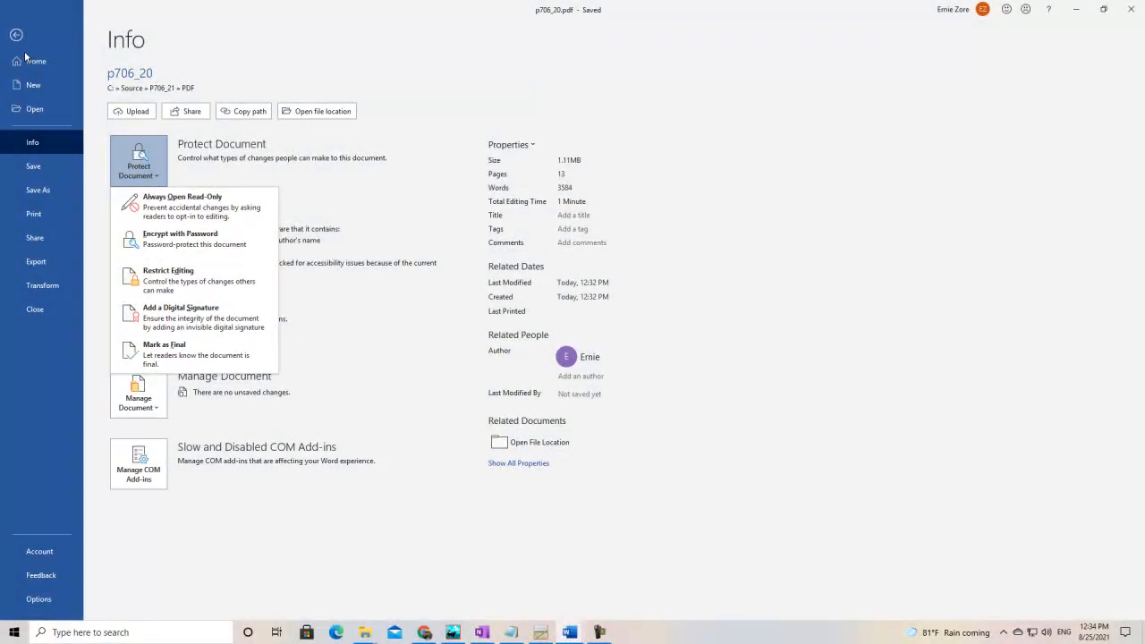
Create a blank document and dictate the passage "Somewhere along the way we've written or videoed this subject…" into it, then stop dictation.
left_click(30, 85)
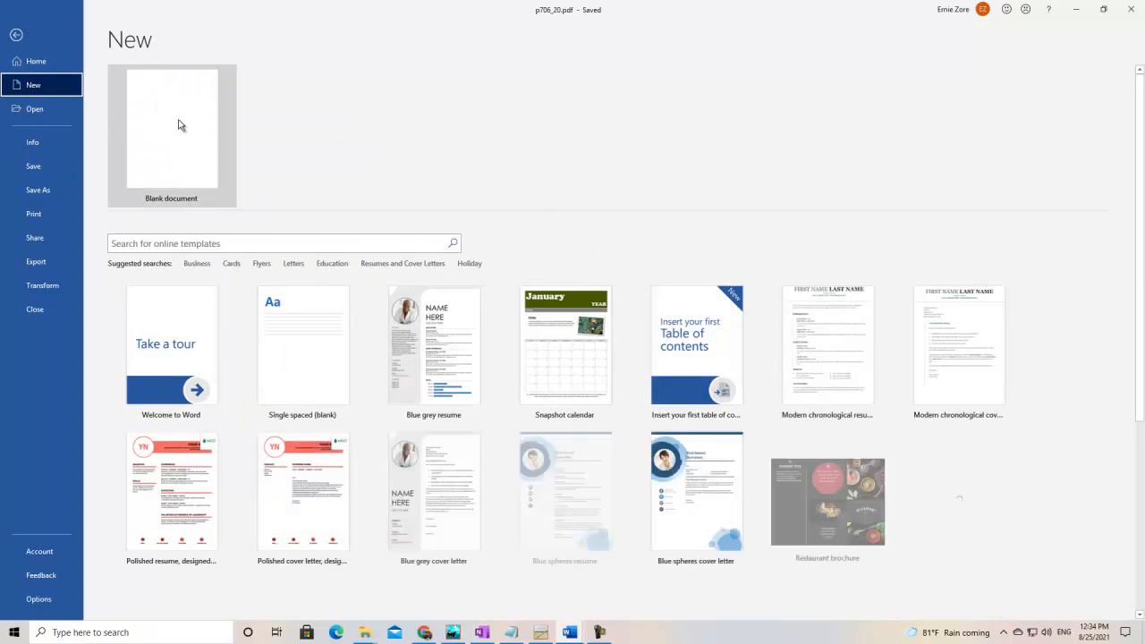
left_click(180, 123)
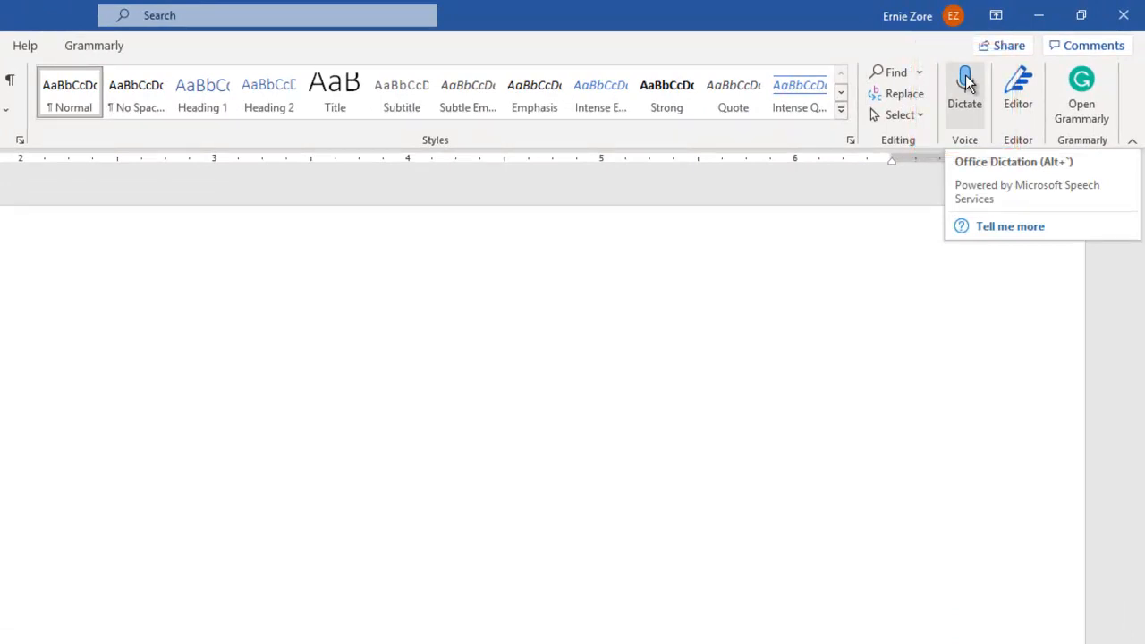
left_click(965, 79)
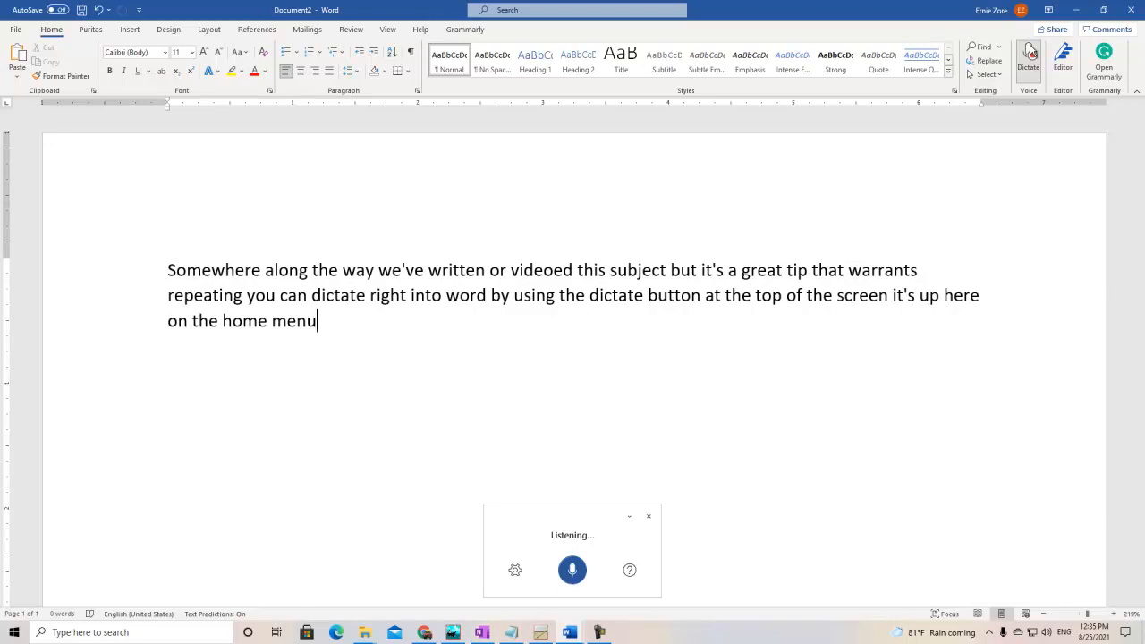
left_click(649, 517)
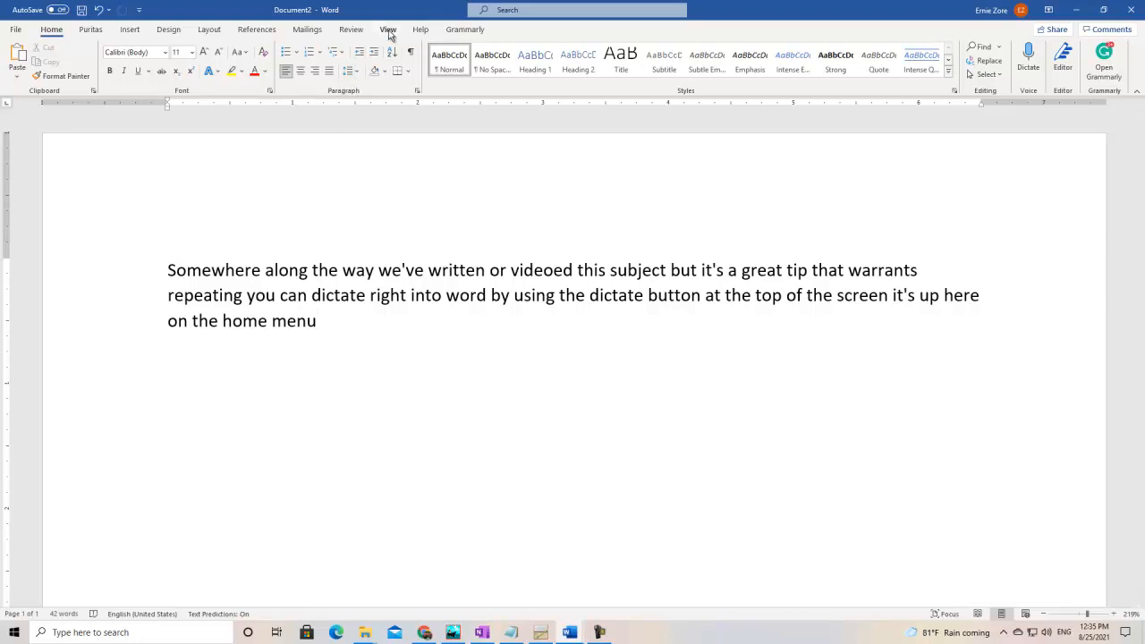
Start a new paragraph below the dictated text and open the full set of insertable symbols.
key("Return")
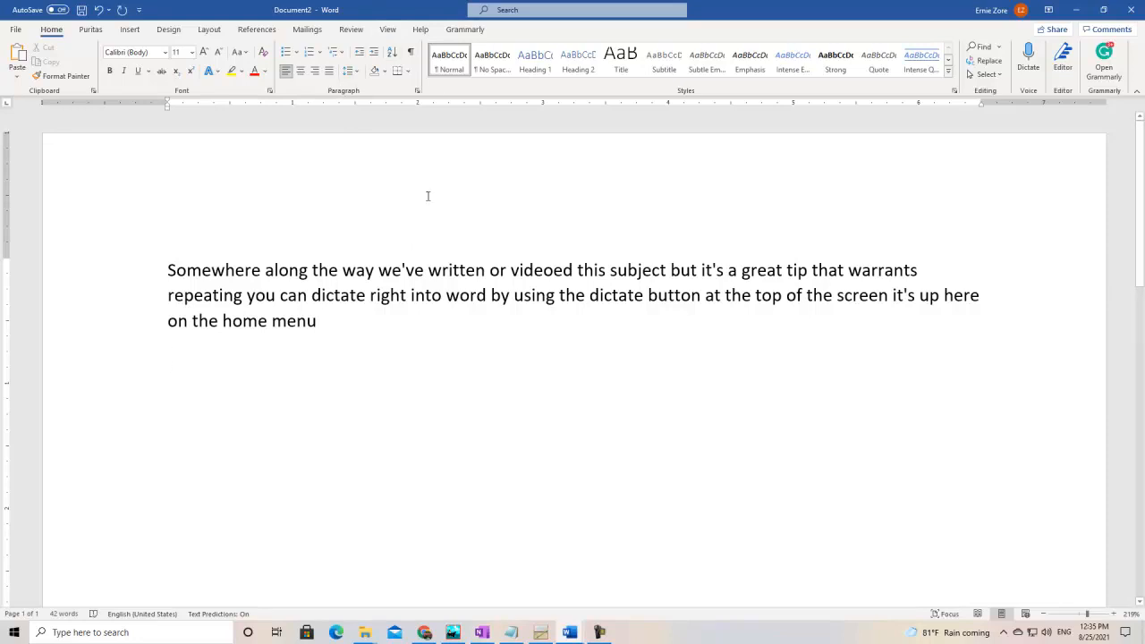
left_click(390, 30)
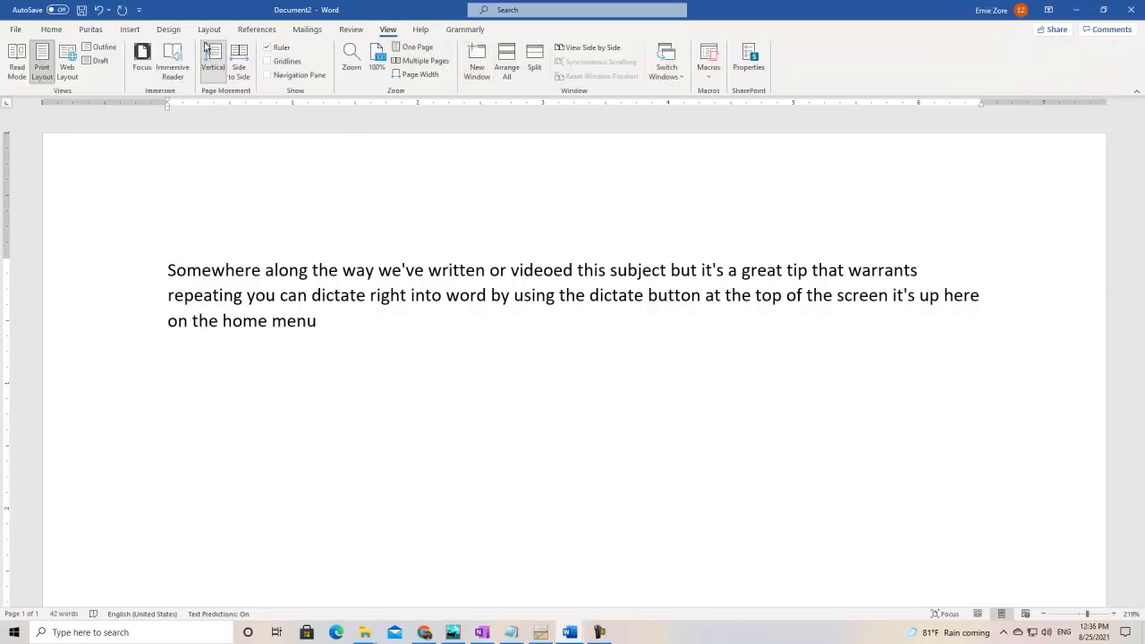
left_click(131, 30)
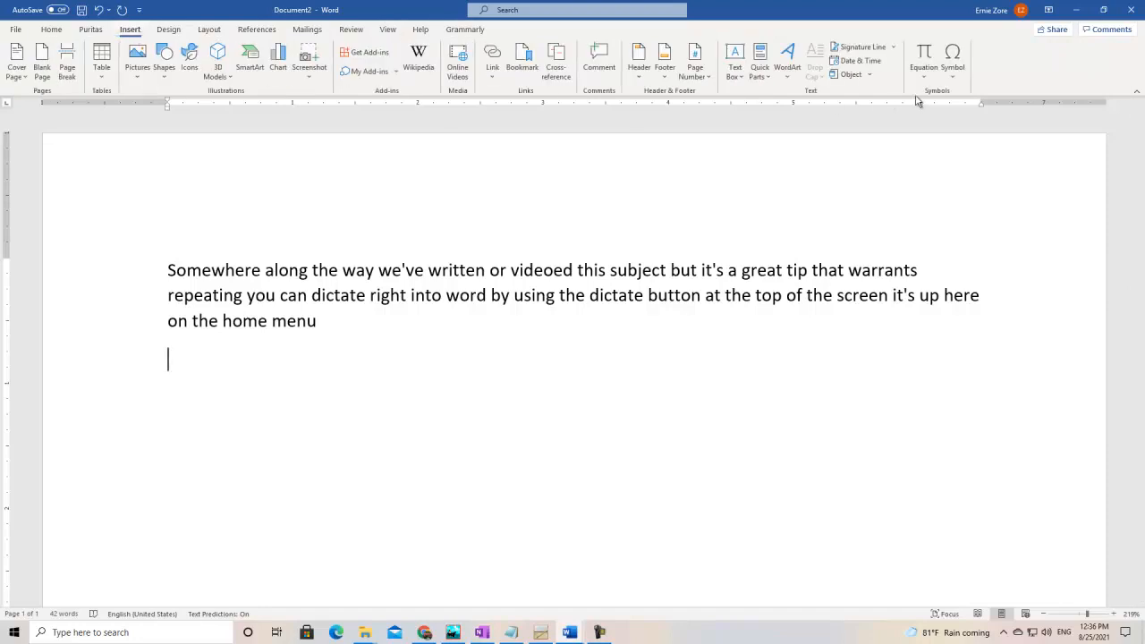
left_click(952, 74)
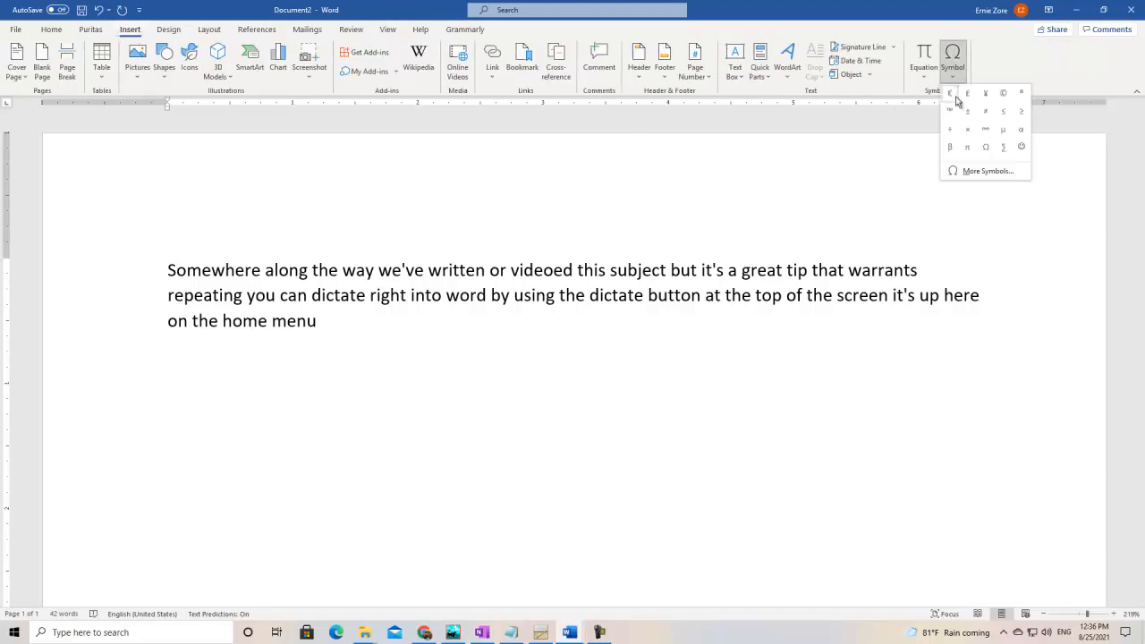
left_click(972, 171)
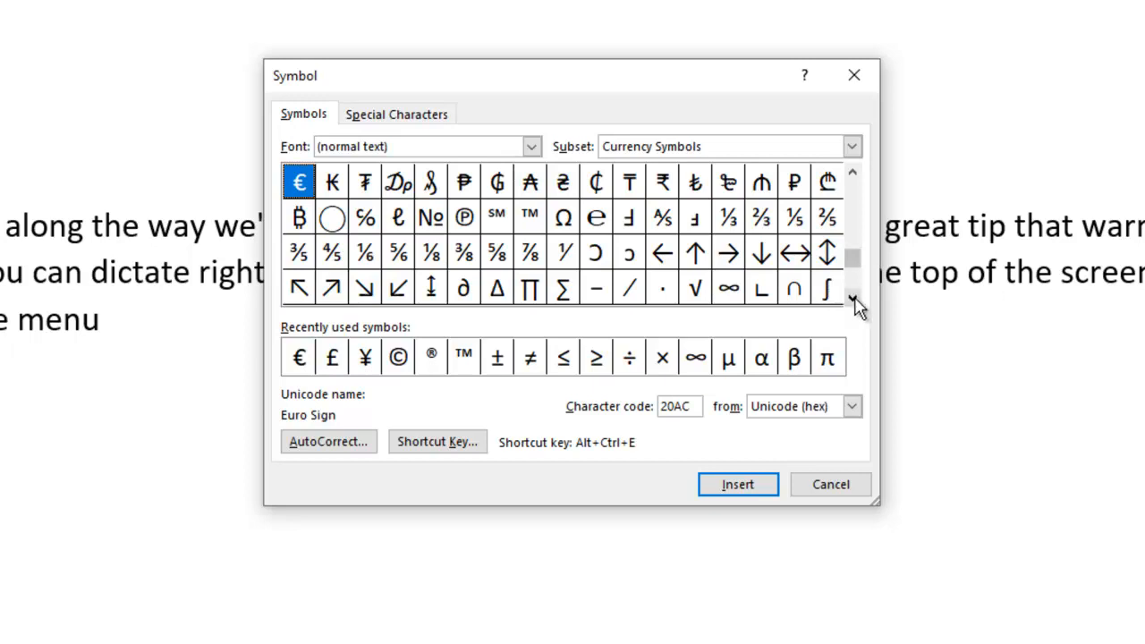
Browse the normal text symbols from the currency symbols through Cyrillic Extended-B to the Phags-pa subset.
left_click(853, 301)
left_click_drag(854, 302, 854, 302)
left_click(853, 301)
left_click(853, 300)
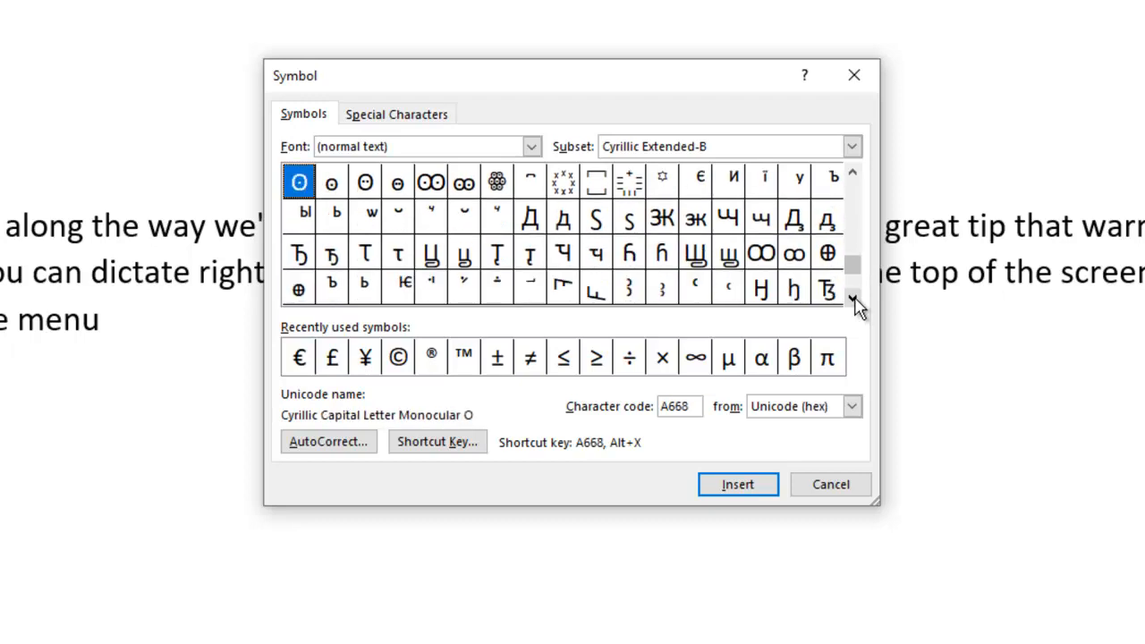
left_click(853, 301)
left_click(853, 300)
left_click(853, 300)
left_click_drag(854, 303, 854, 302)
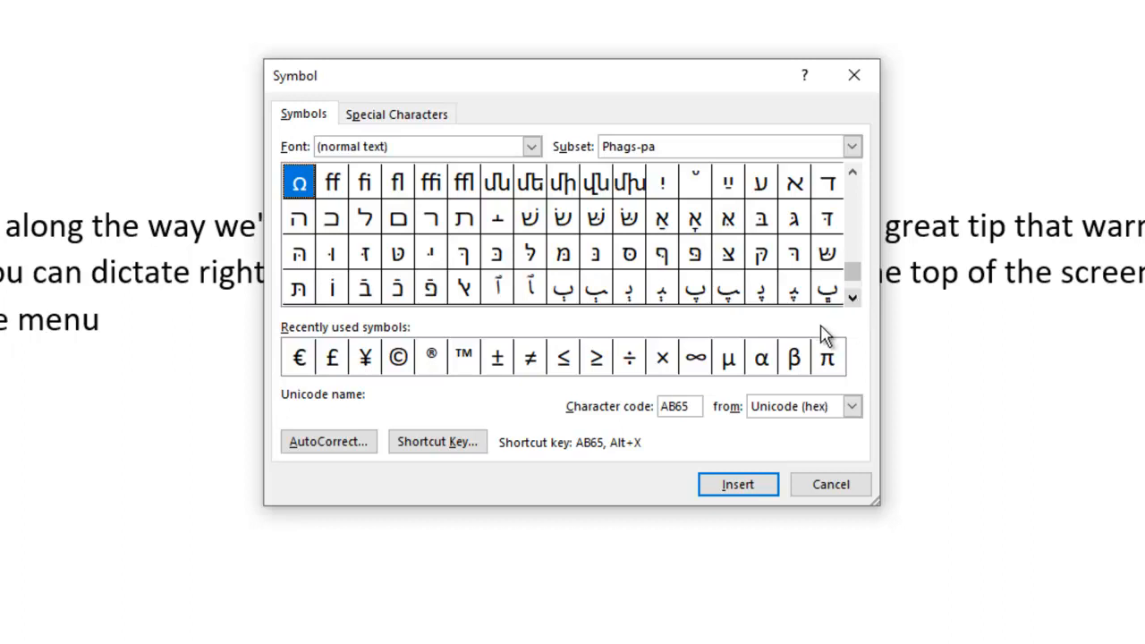
Insert the recently used copyright sign © into the new paragraph and close the Symbol dialog.
left_click(399, 364)
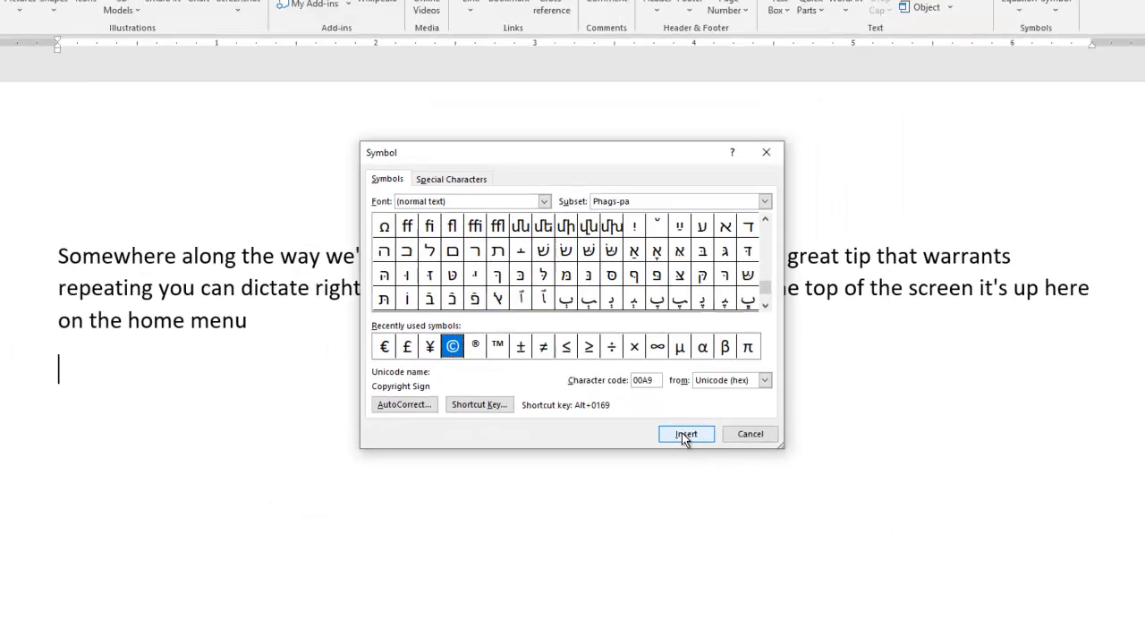
left_click(685, 434)
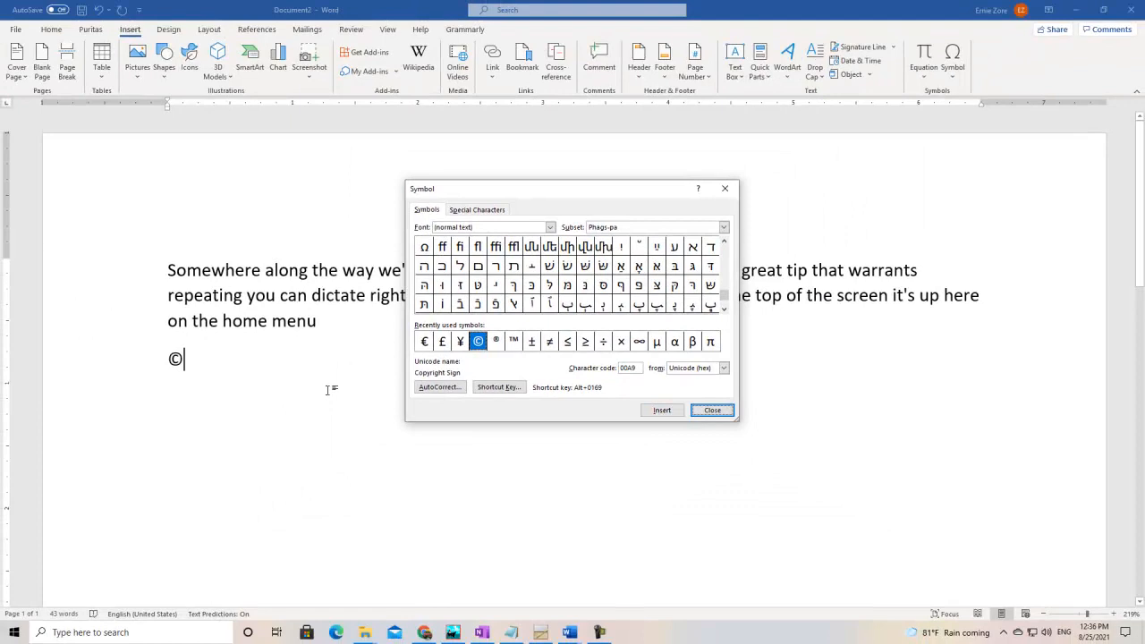
key("Escape")
Add a paragraph reading "©—©" below the inserted copyright sign by entering the characters directly.
key("Return")
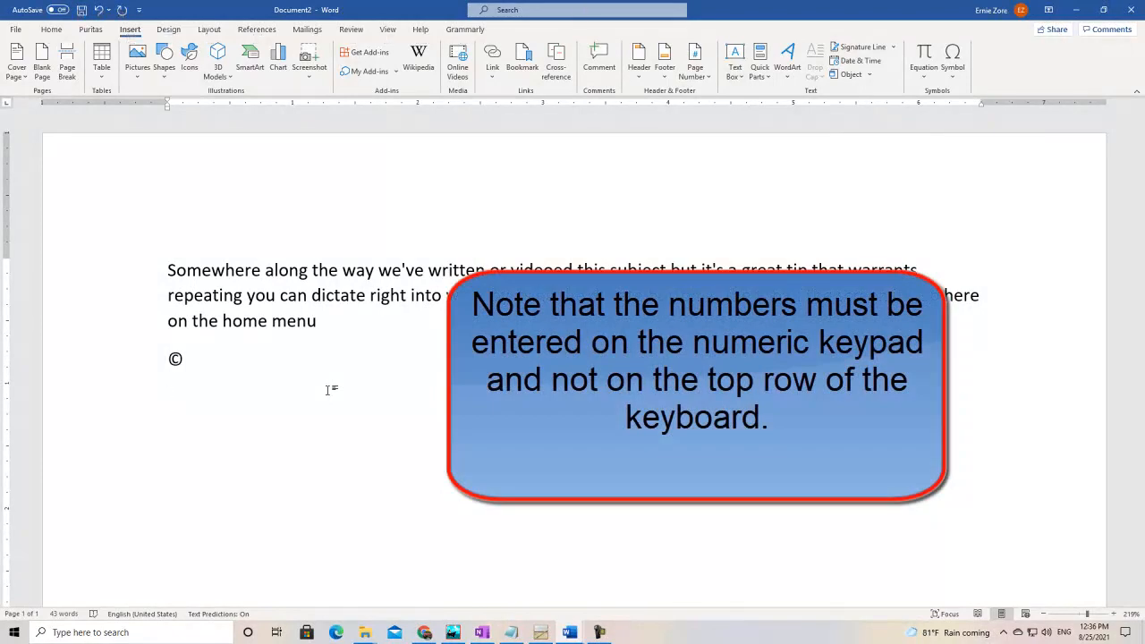
type("©")
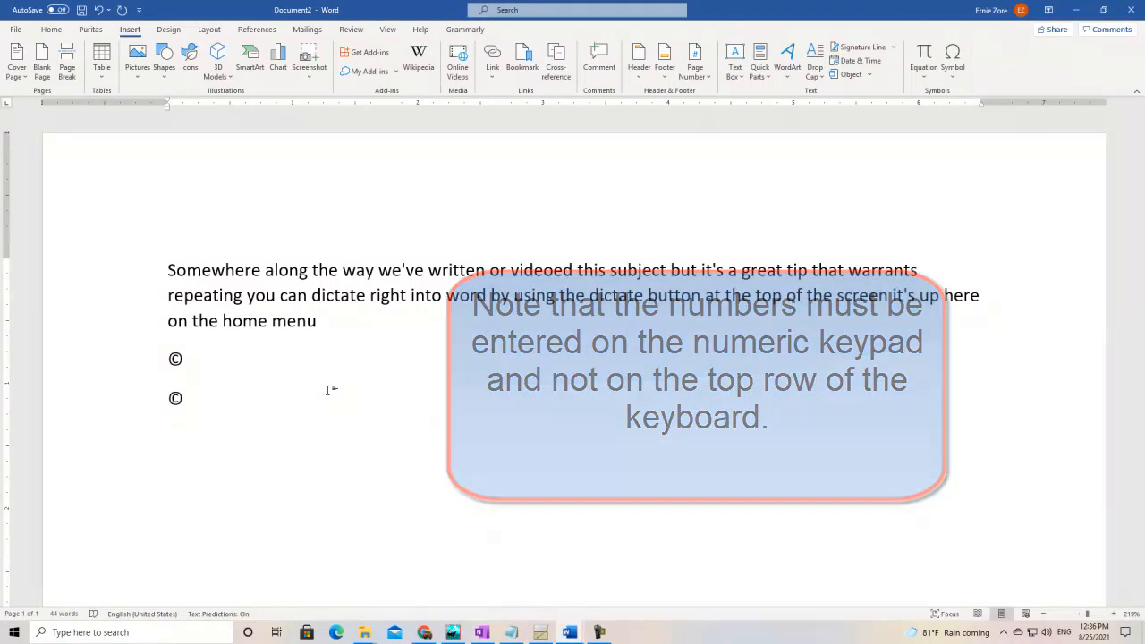
type("—©")
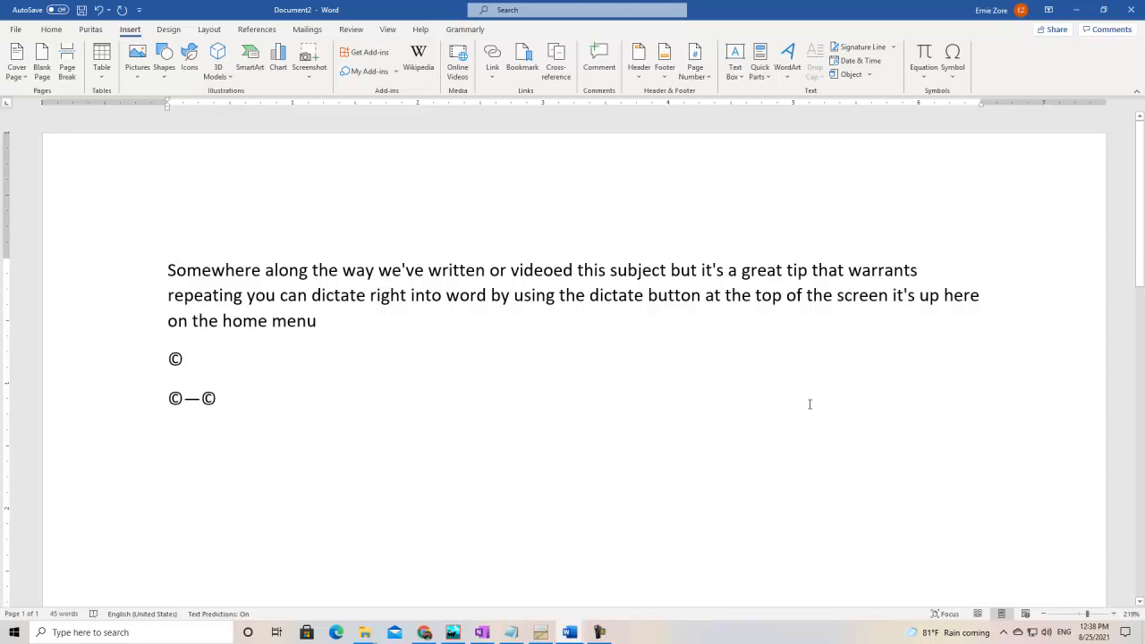
Generate placeholder Latin paragraphs below the symbols with the formula =Lorem().
type("=")
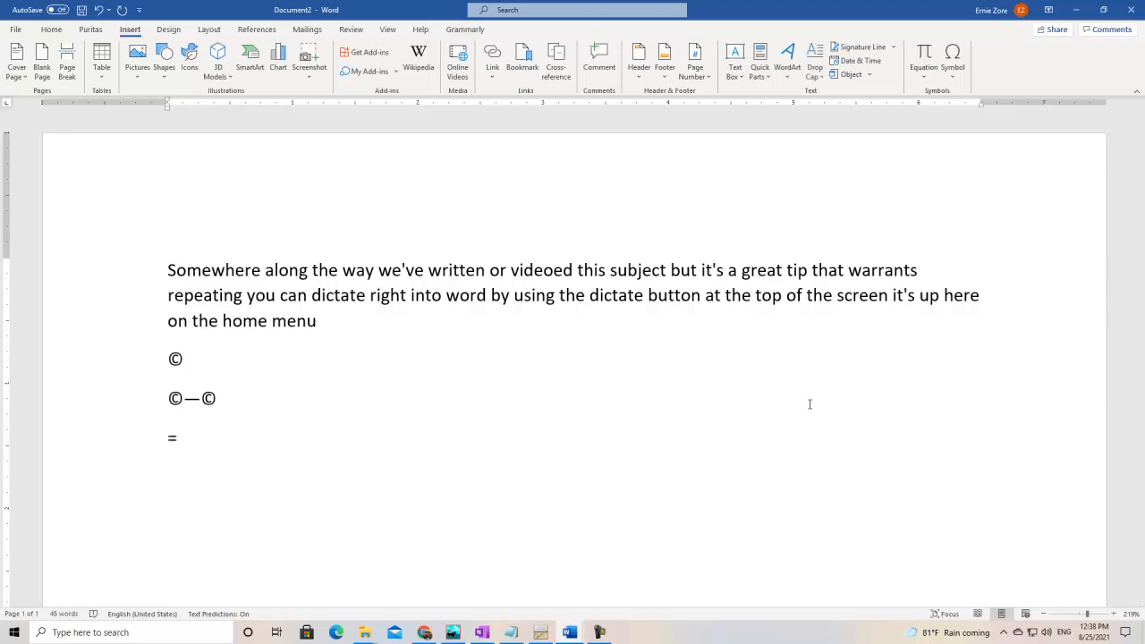
type("Lorem()")
key("Return")
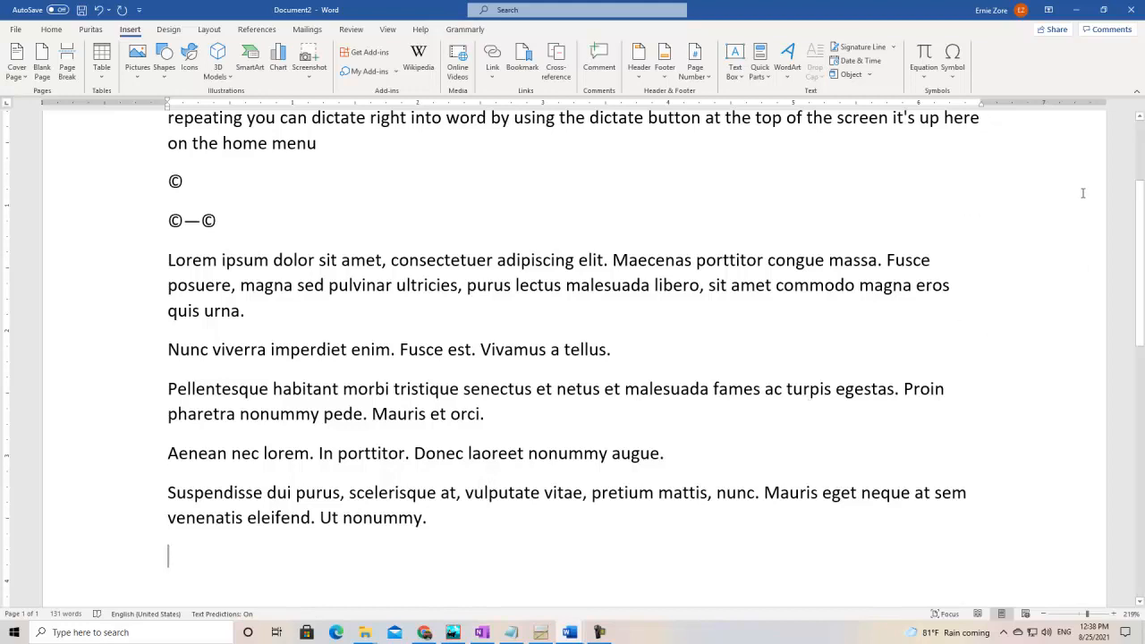
scroll(1142, 226, "down", 2)
scroll(1142, 226, "up", 4)
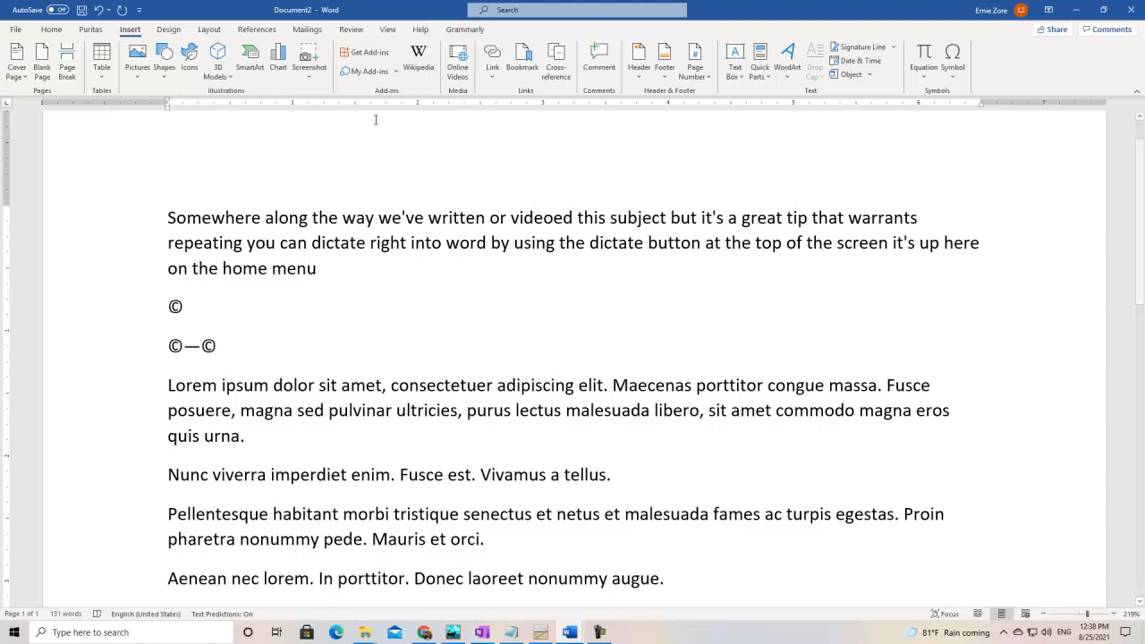
Select the word "Lorem" at the start of the placeholder text and show the custom Puritas commands.
double_click(198, 385)
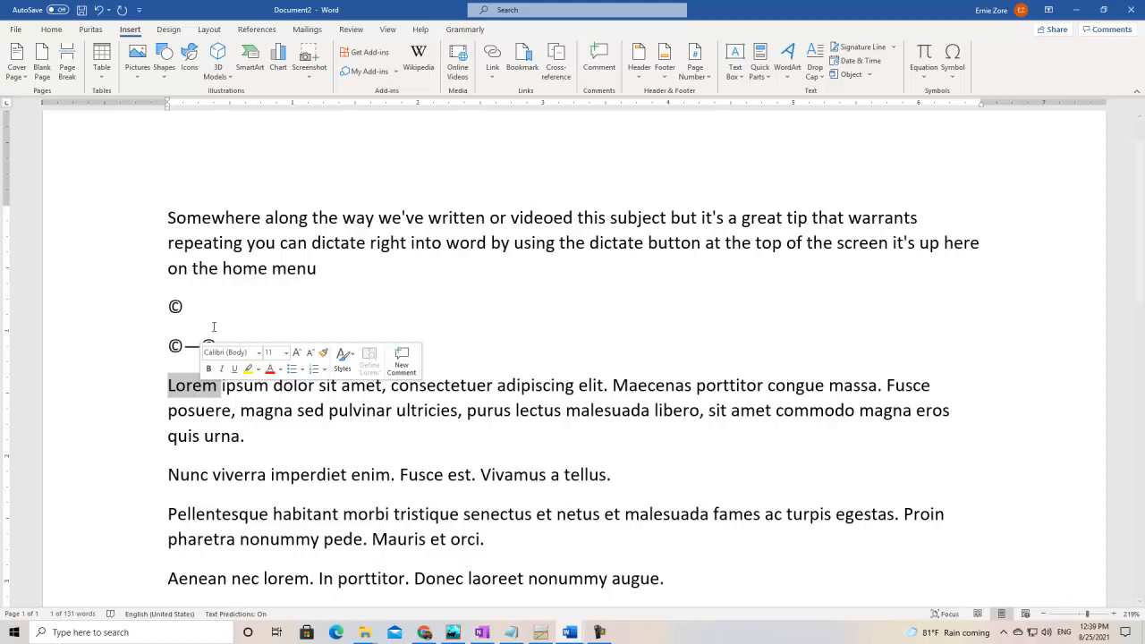
left_click(88, 31)
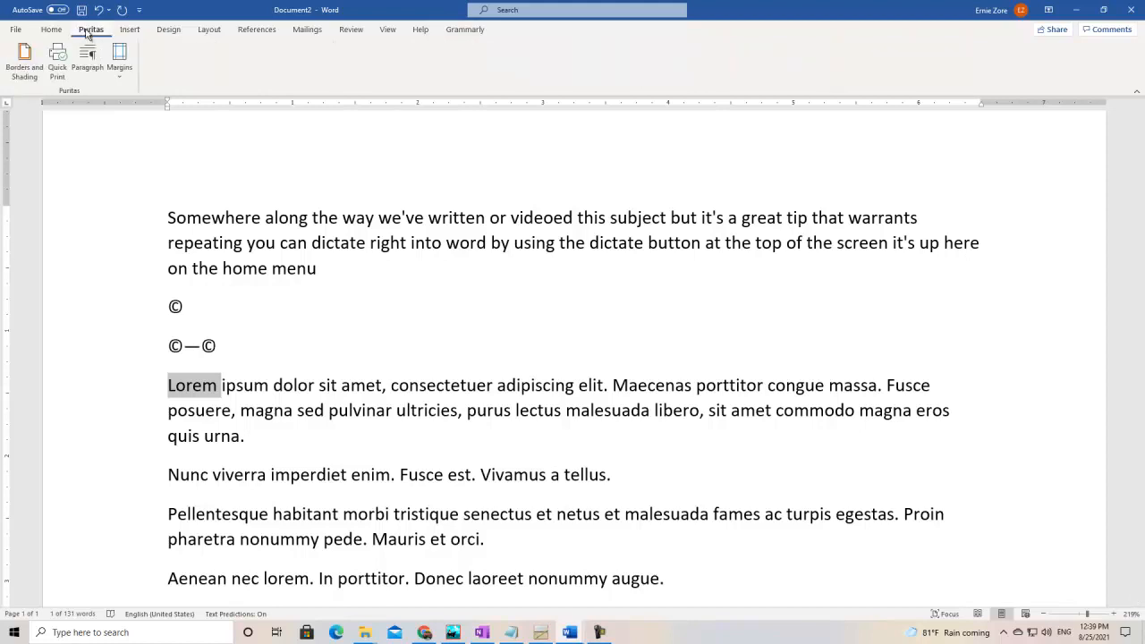